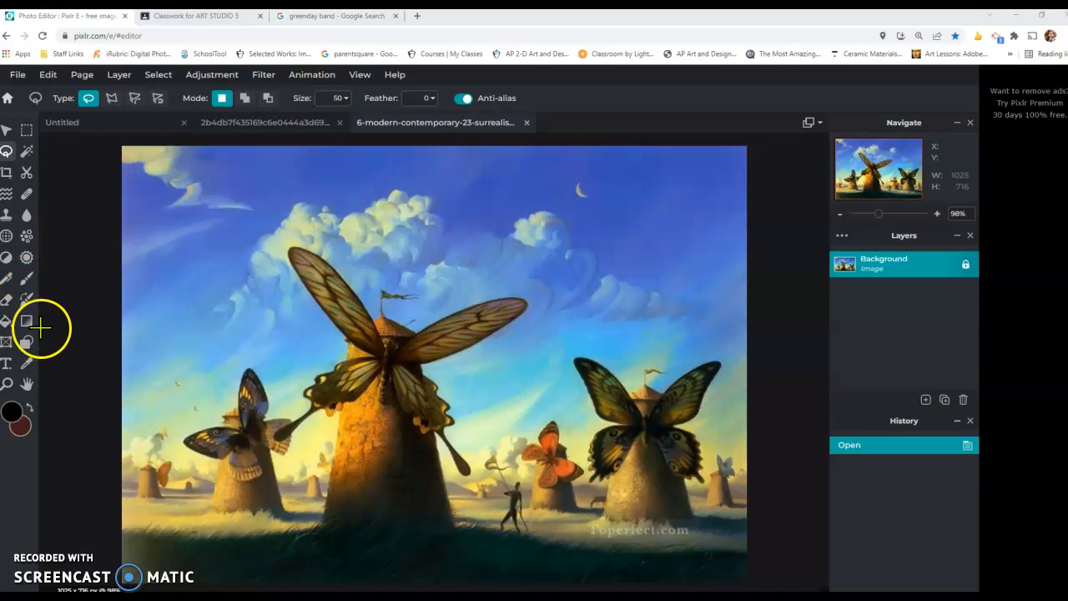
Step: Paint a thick black brush stroke across the sky above the central windmill, and set the brush opacity to 37%
click(28, 279)
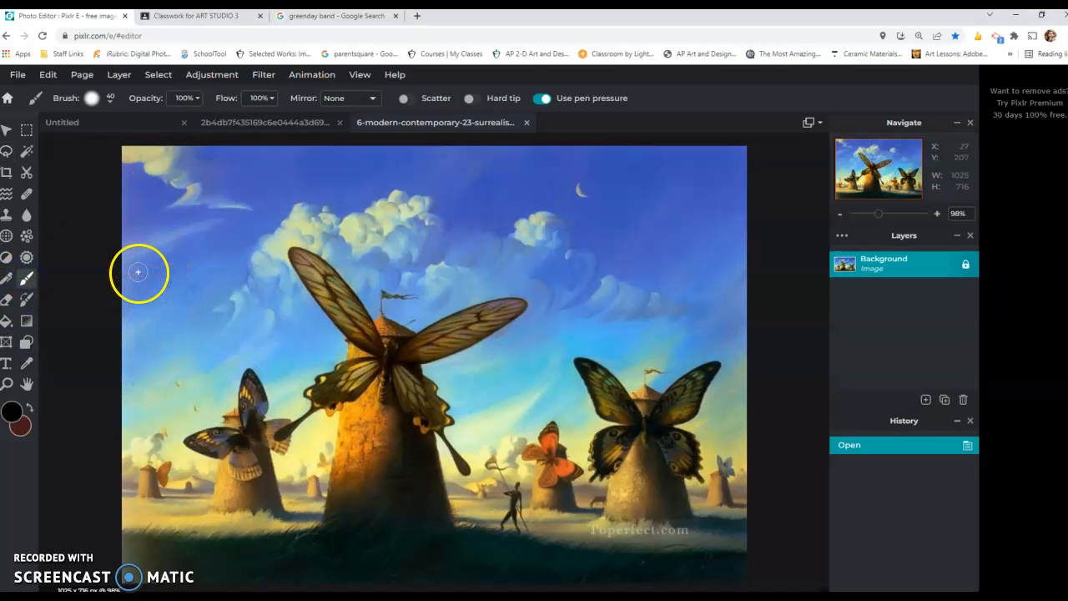
mouse_move(214, 221)
mouse_down()
mouse_move(318, 235)
mouse_move(528, 242)
mouse_up()
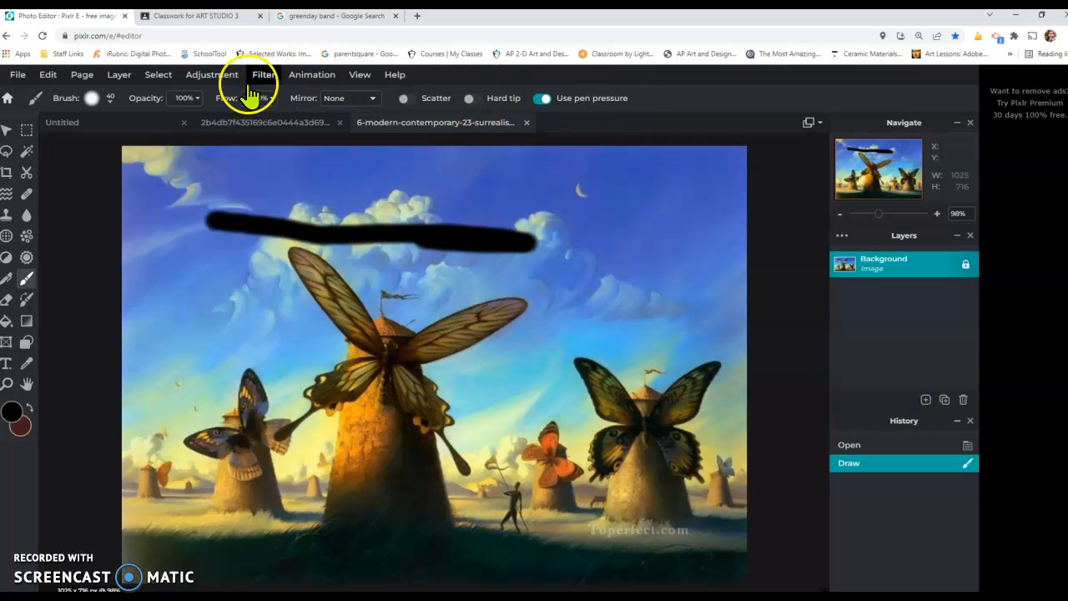
click(187, 99)
drag(131, 120, 126, 120)
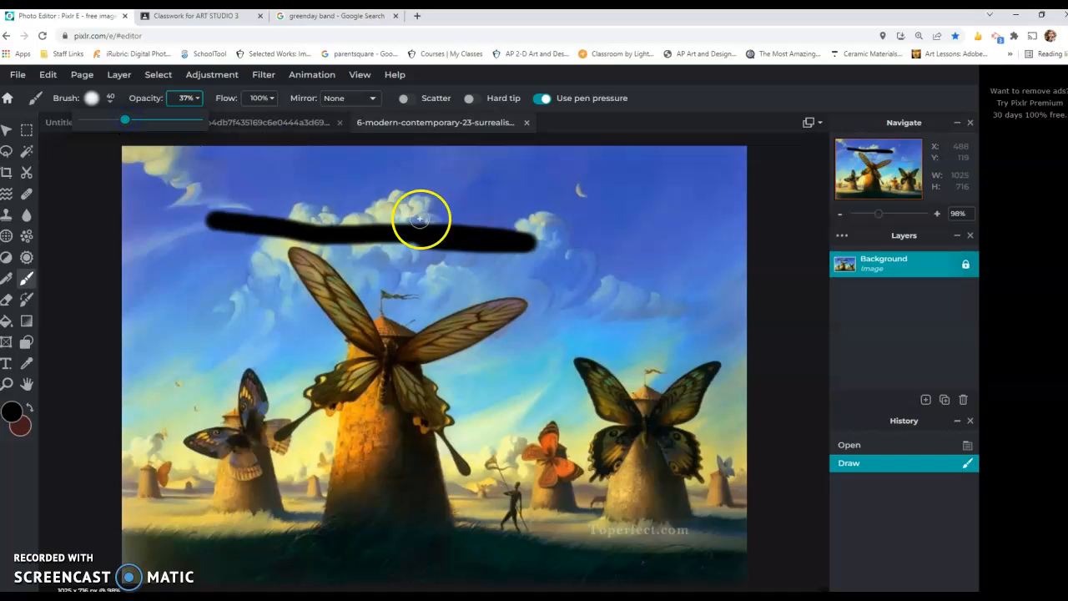
Step: Paint a semi-transparent black diagonal stroke from the sky down across the image, and undo both brush strokes
mouse_move(338, 161)
mouse_down()
mouse_move(625, 368)
mouse_move(670, 424)
mouse_move(506, 464)
mouse_move(445, 421)
mouse_move(639, 335)
mouse_move(511, 419)
mouse_move(572, 322)
mouse_move(535, 364)
mouse_up()
right_click(534, 364)
key(ctrl+z)
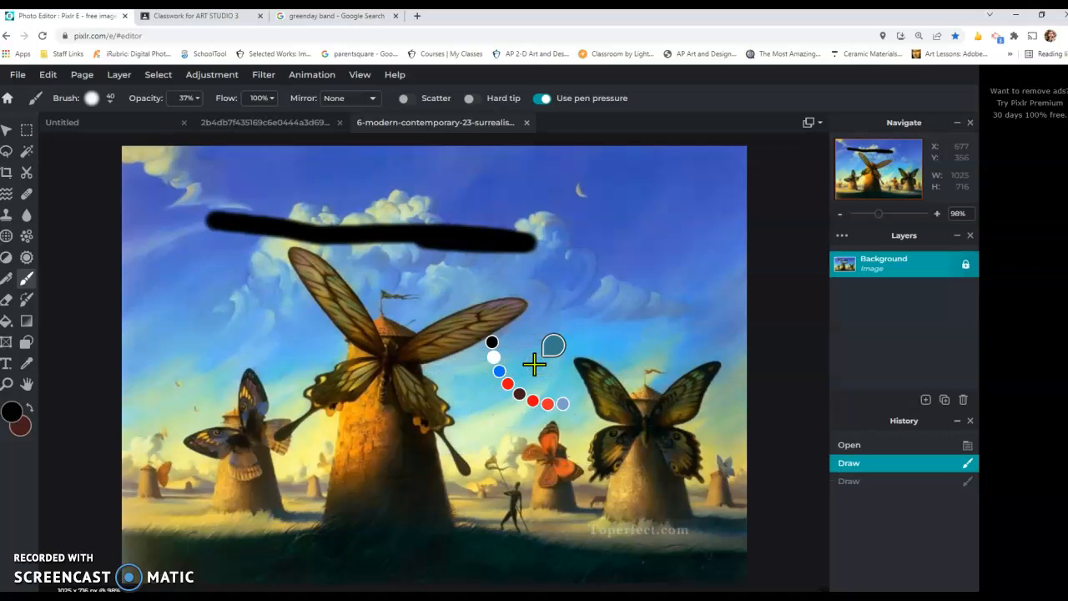
key(ctrl+z)
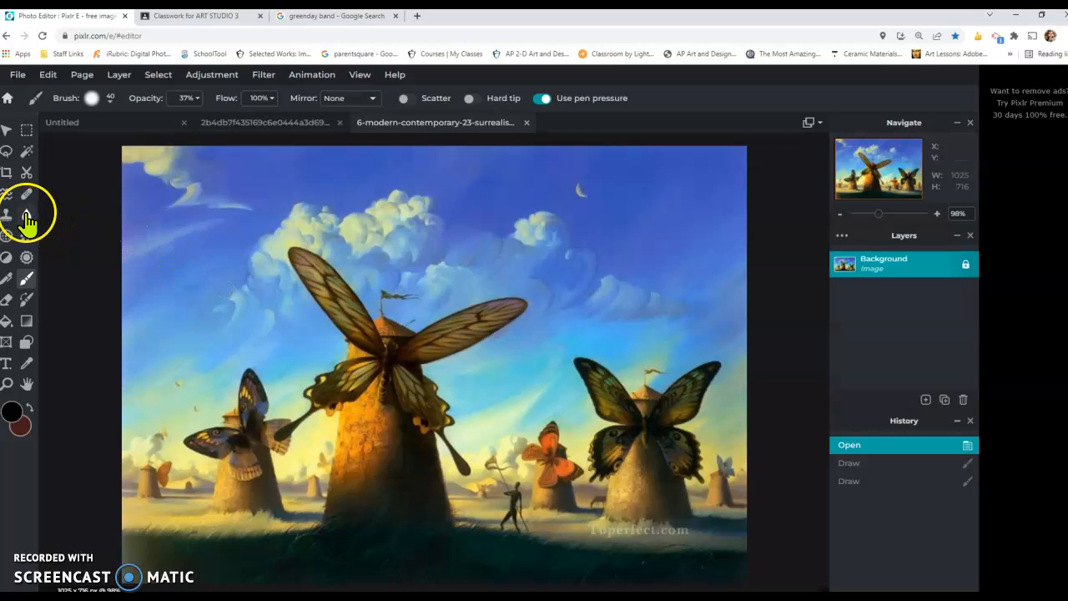
Step: Lasso a freehand area of about 253 x 156 px around the small cloud above the central windmill
click(9, 153)
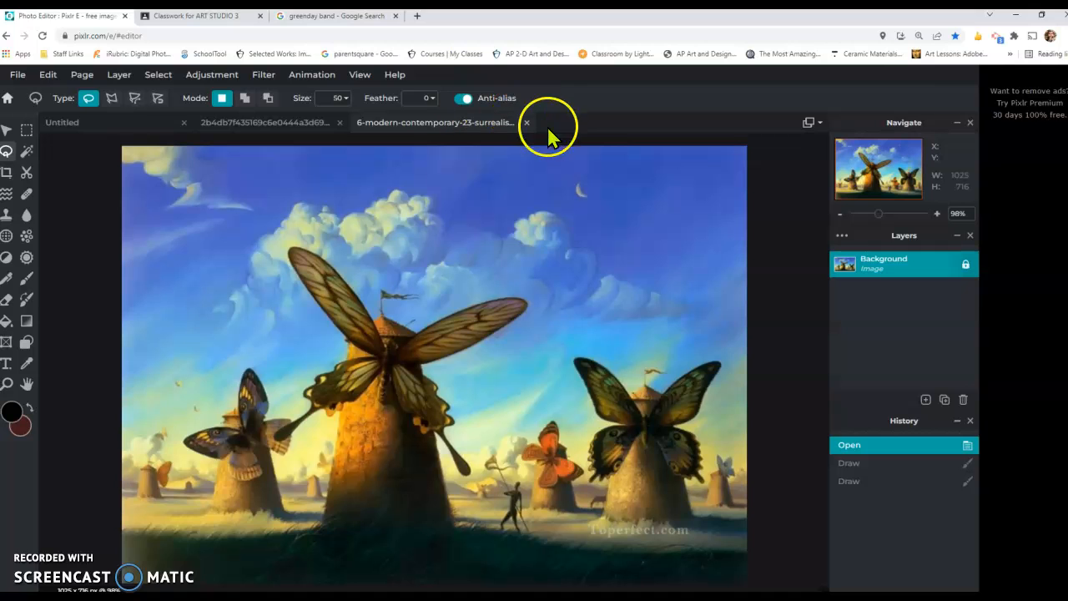
mouse_move(527, 218)
mouse_down()
mouse_move(457, 200)
mouse_move(424, 265)
mouse_up()
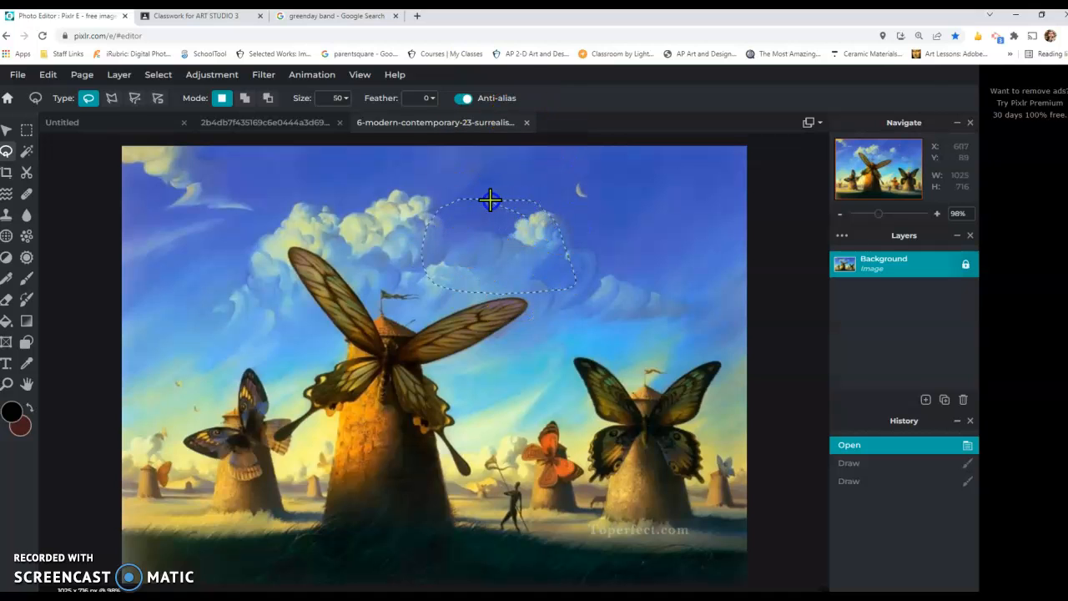
drag(476, 199, 476, 200)
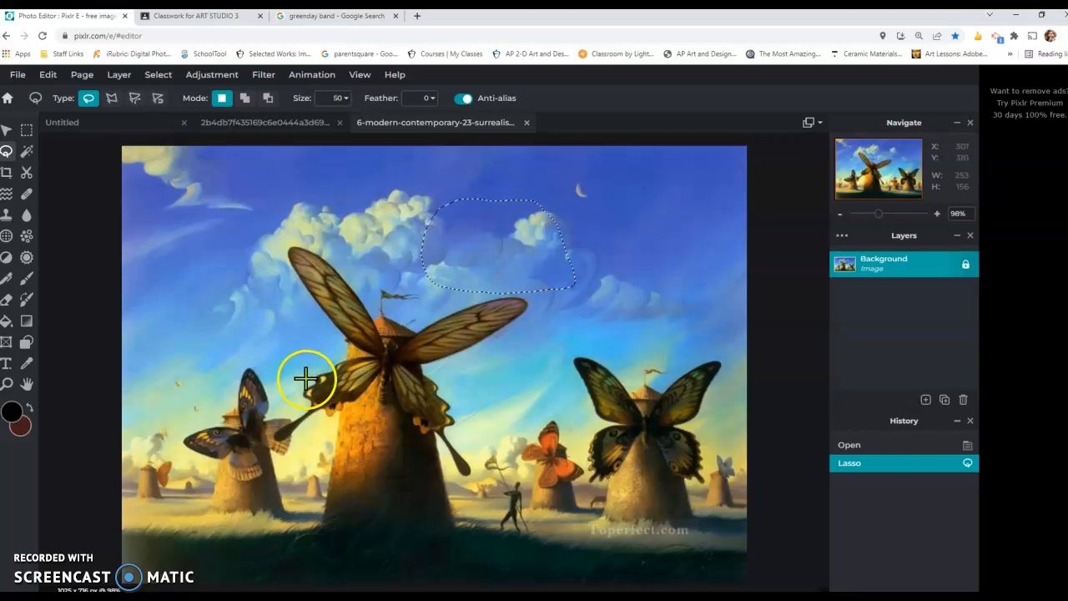
Step: Try a semi-transparent black brush stroke inside the selected sky area, and undo it
key(b)
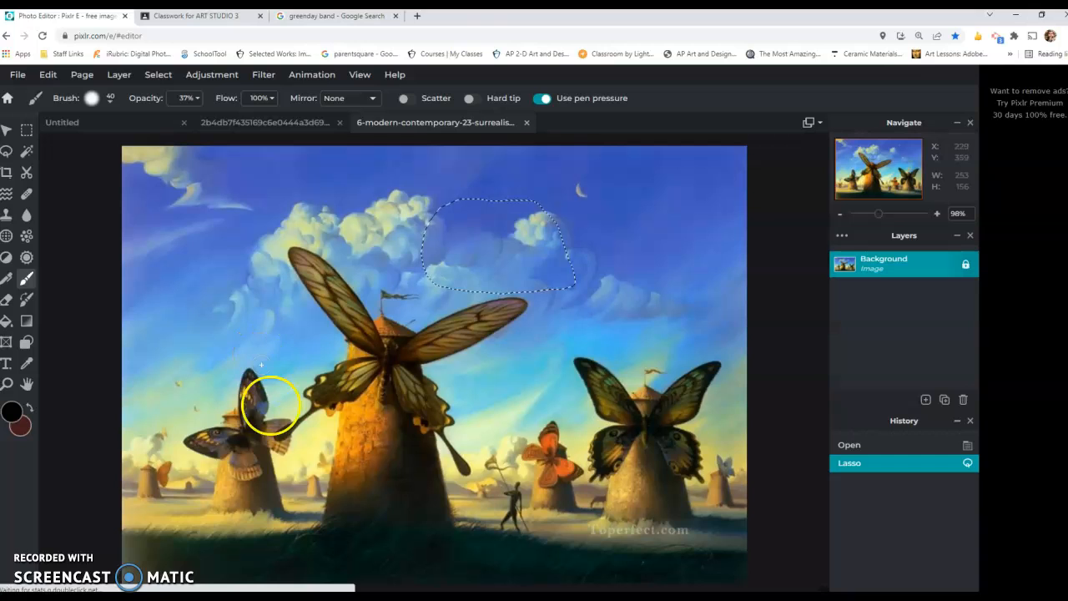
mouse_move(448, 213)
mouse_down()
mouse_move(525, 238)
mouse_move(457, 241)
mouse_up()
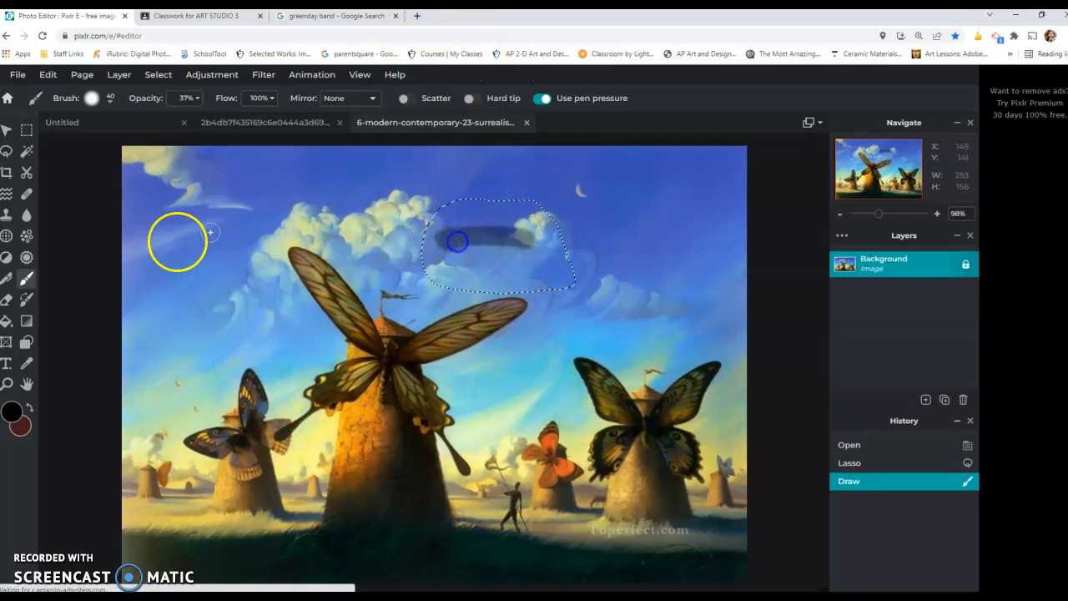
key(ctrl+z)
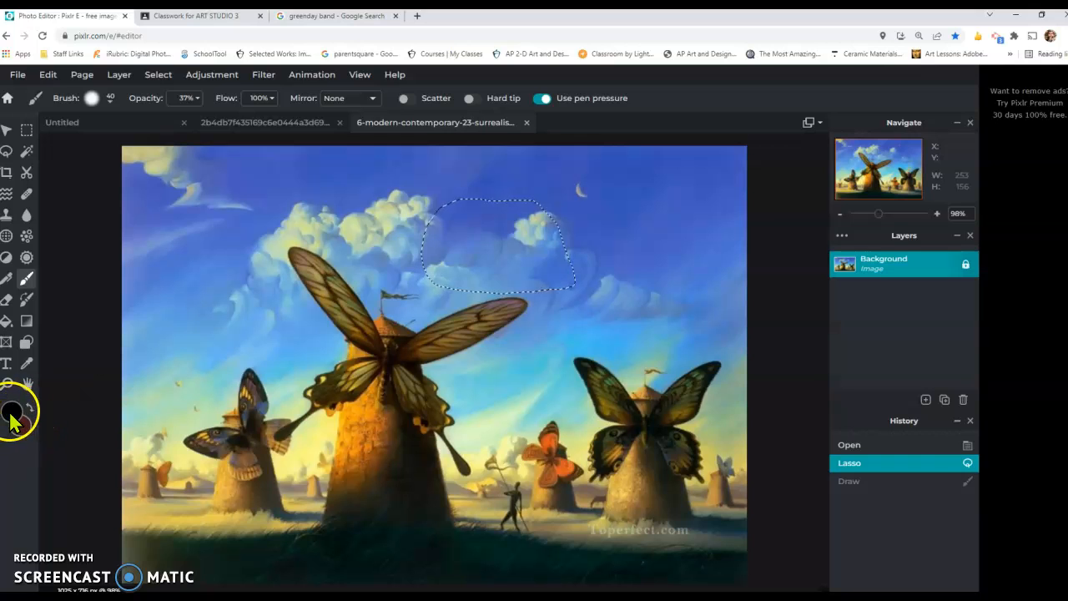
Step: Set the foreground colour to bright red
click(13, 414)
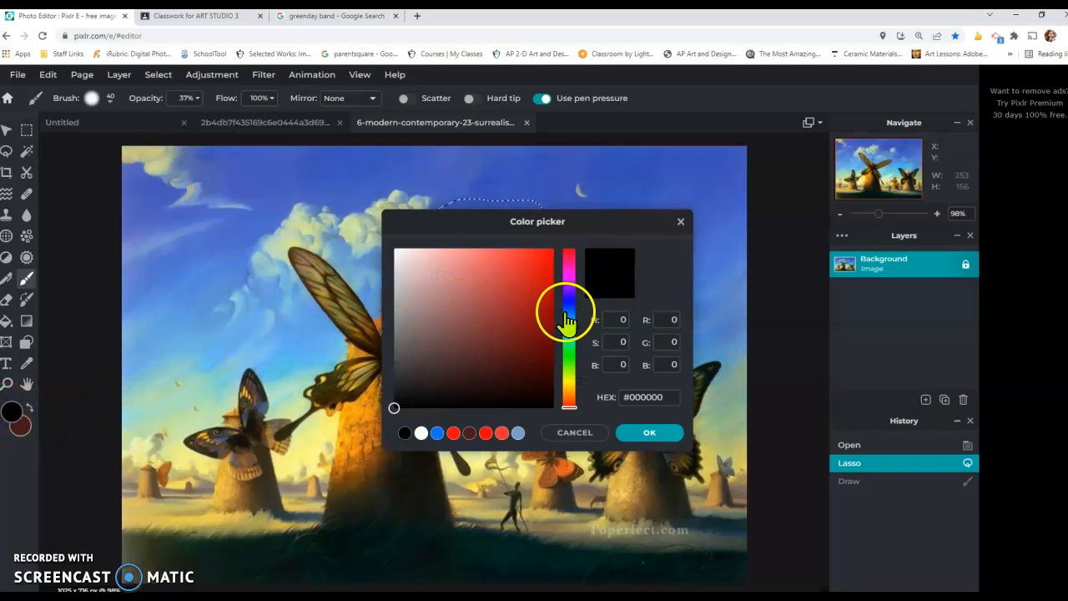
click(542, 255)
click(648, 433)
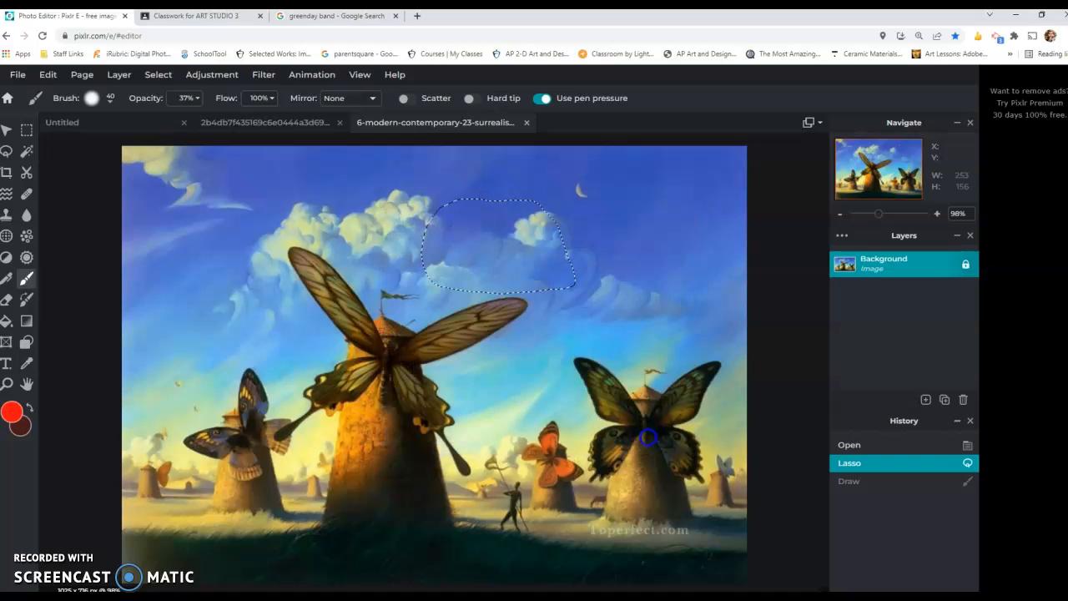
Step: Paint the selected sky area red with the brush enlarged to 580 px, and clear the selection
click(111, 111)
click(179, 143)
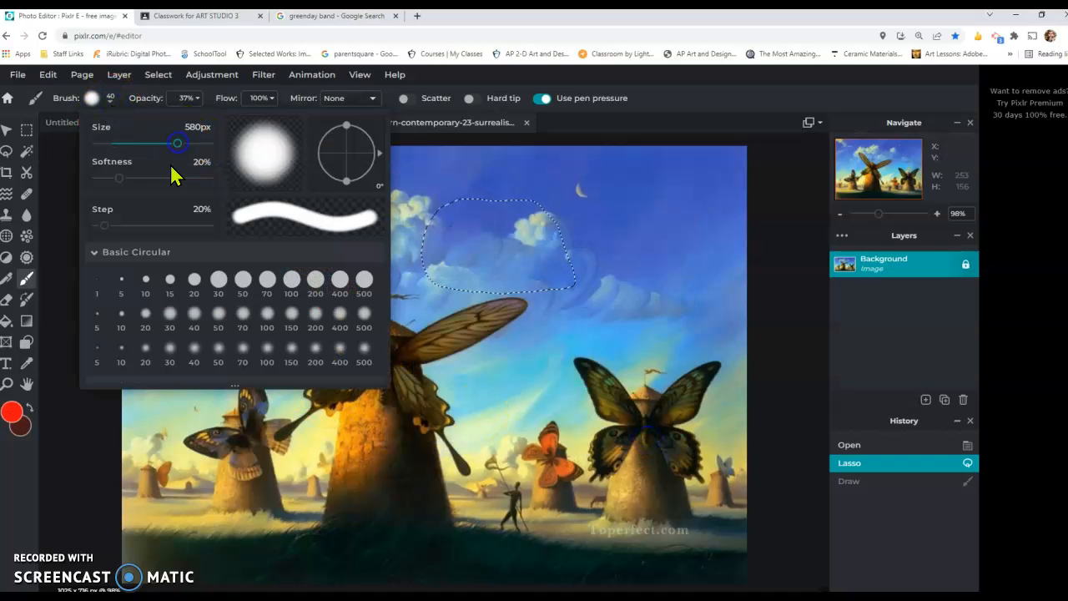
mouse_move(539, 248)
mouse_down()
mouse_move(446, 212)
mouse_move(460, 248)
mouse_up()
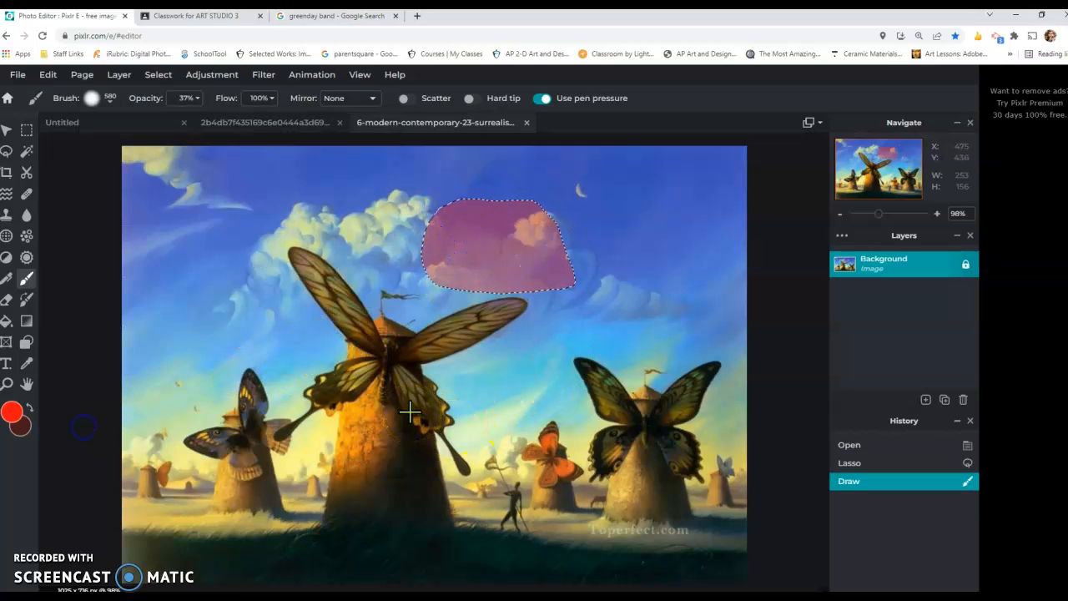
key(ctrl+d)
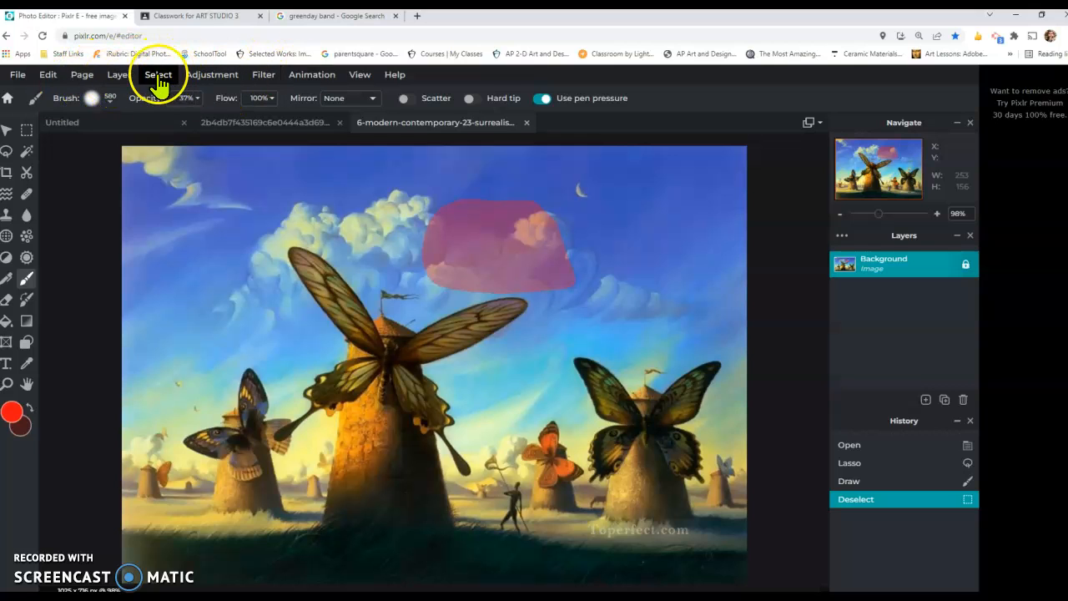
Step: Add a new empty layer above the background and dab the brush once on it
click(119, 80)
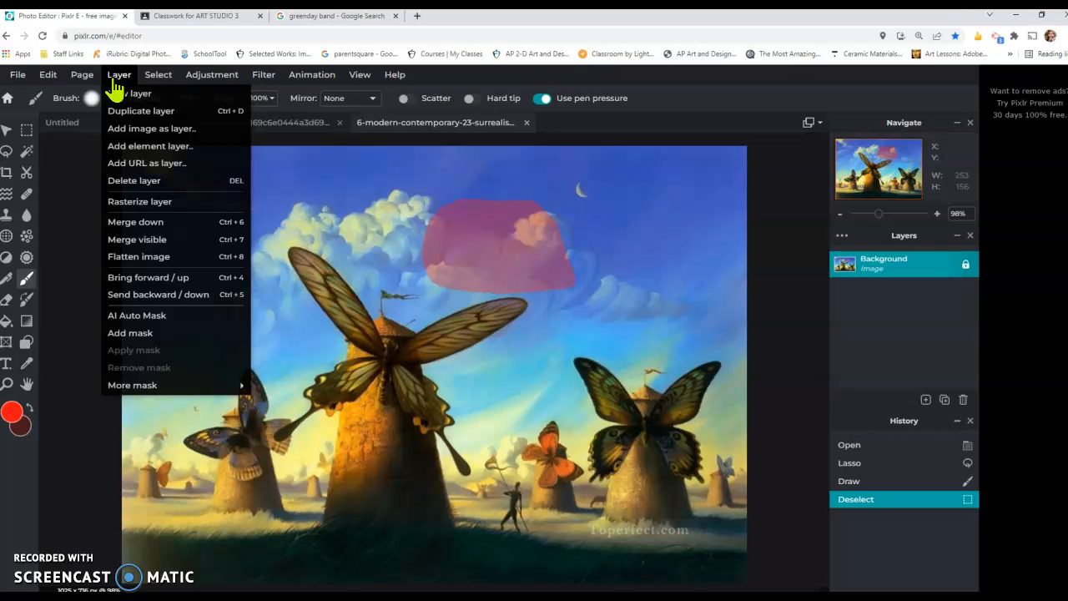
click(136, 94)
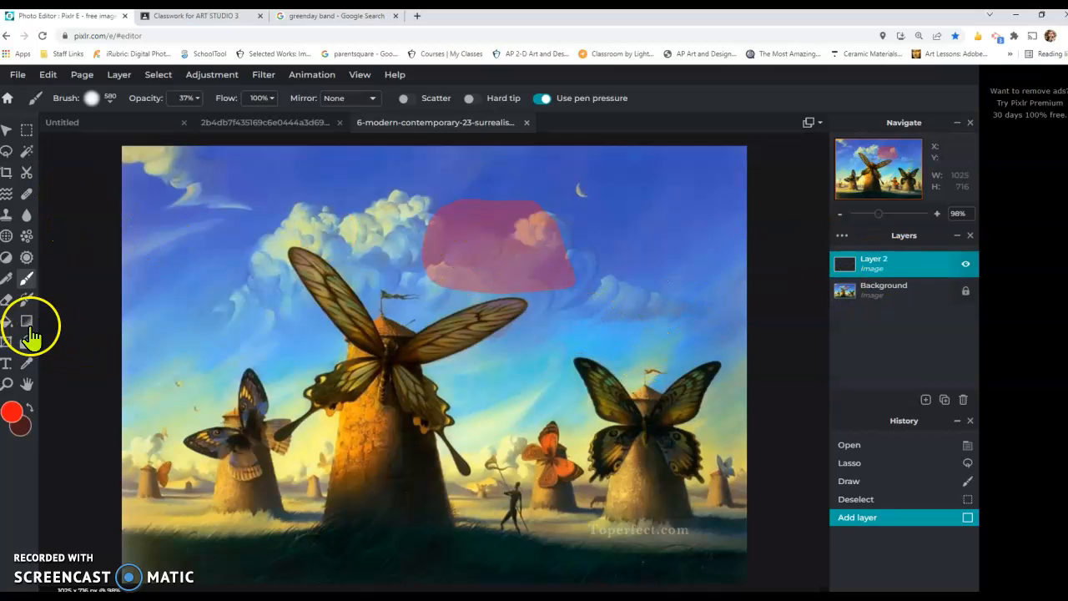
click(208, 283)
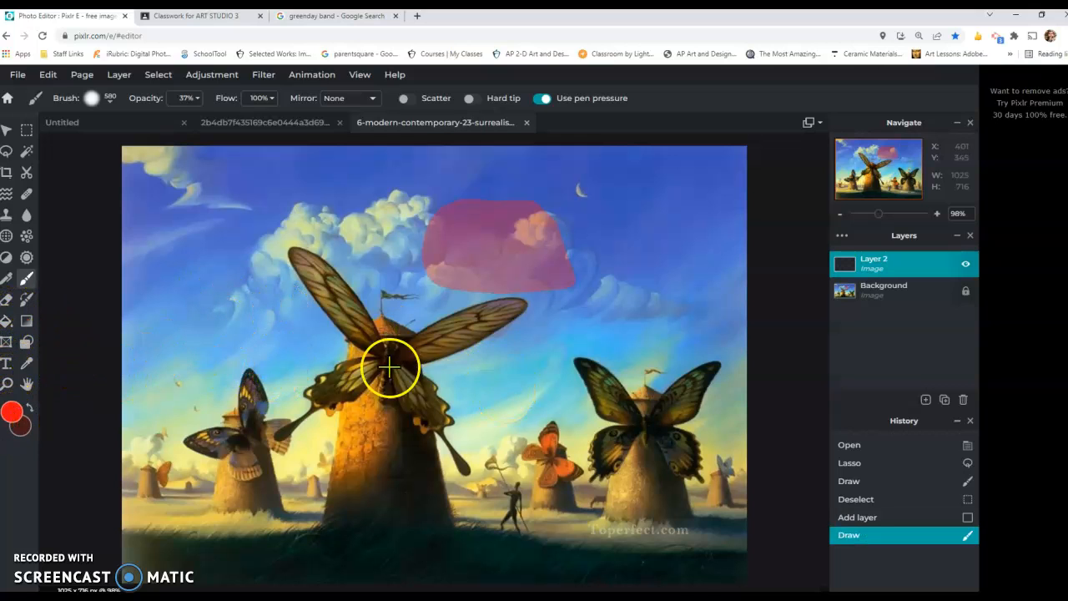
Step: Flood the new layer with solid red using the Fill tool at 100% opacity
click(7, 321)
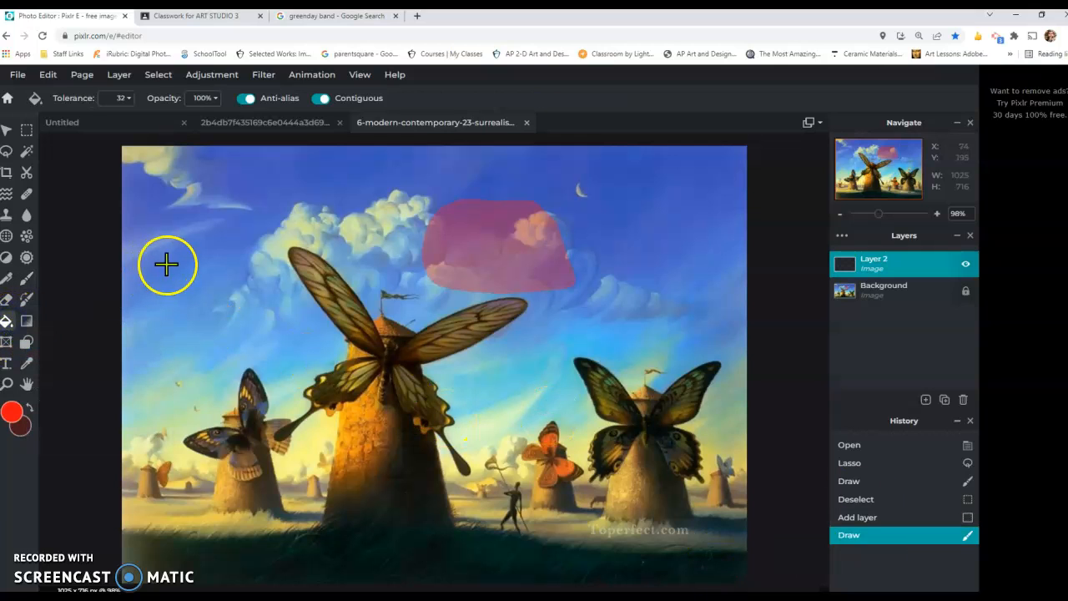
click(217, 244)
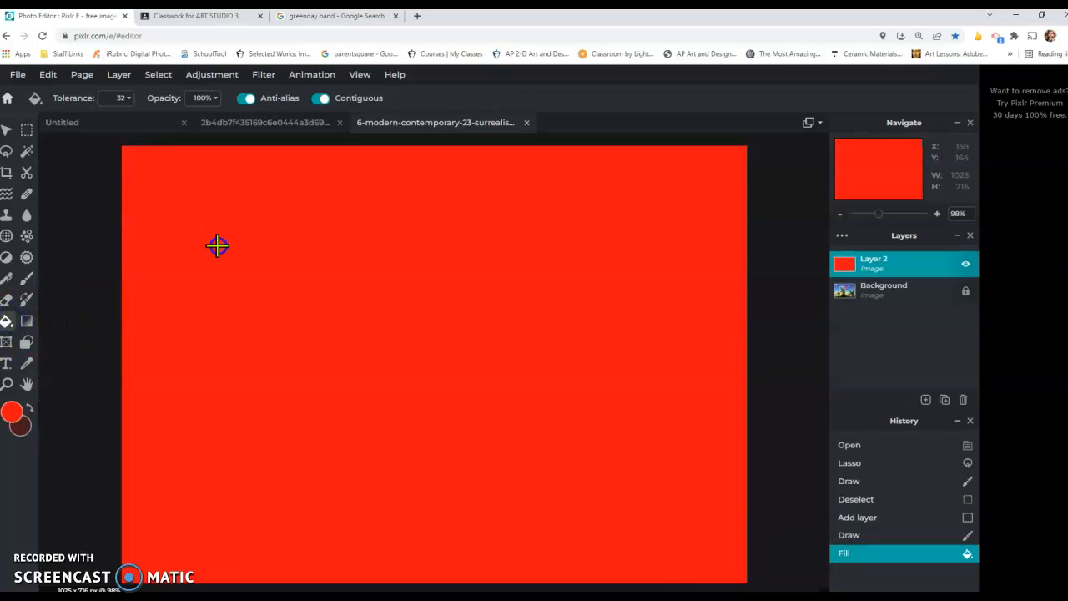
click(221, 476)
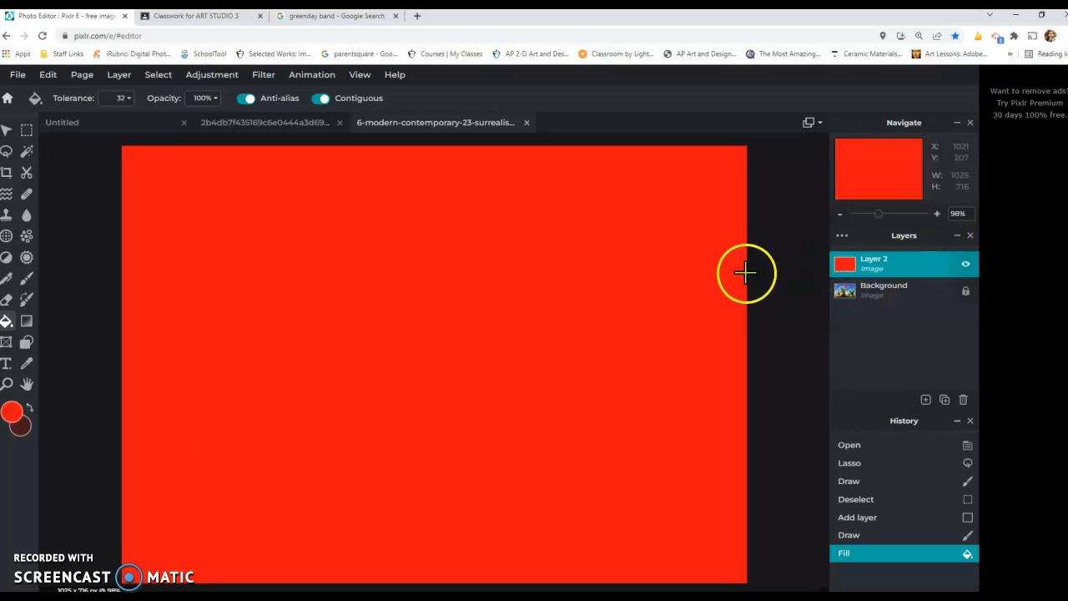
Step: Erase strokes across the red layer at full opacity, and undo both the erasing and the red fill
key(e)
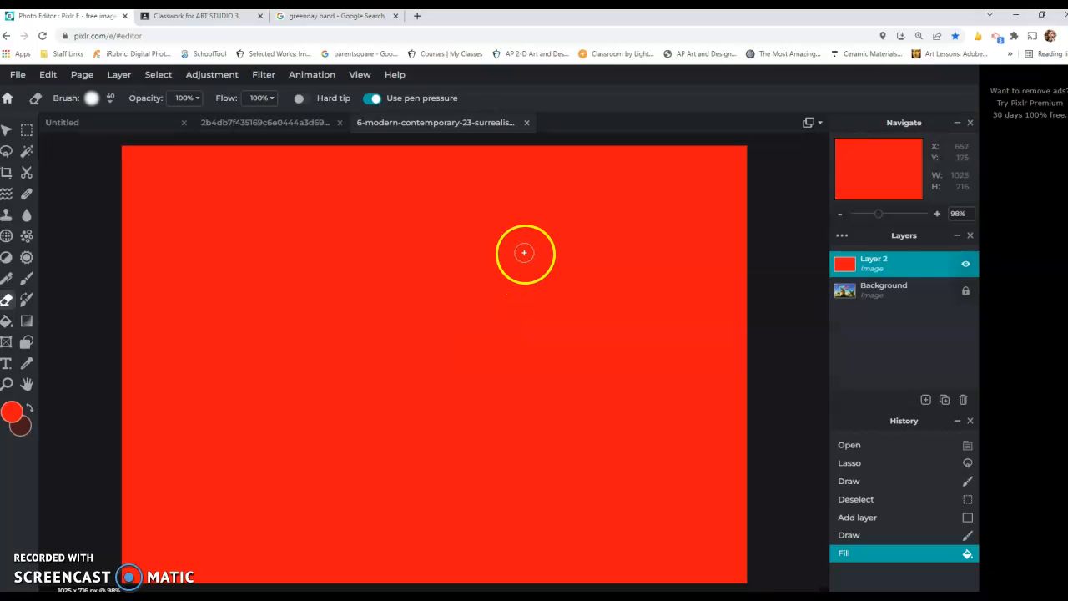
mouse_move(473, 214)
mouse_down()
mouse_move(362, 243)
mouse_move(311, 315)
mouse_move(471, 301)
mouse_move(518, 369)
mouse_move(337, 373)
mouse_move(260, 471)
mouse_move(480, 486)
mouse_move(629, 374)
mouse_move(594, 268)
mouse_move(467, 189)
mouse_move(318, 188)
mouse_move(257, 207)
mouse_up()
key(ctrl+z)
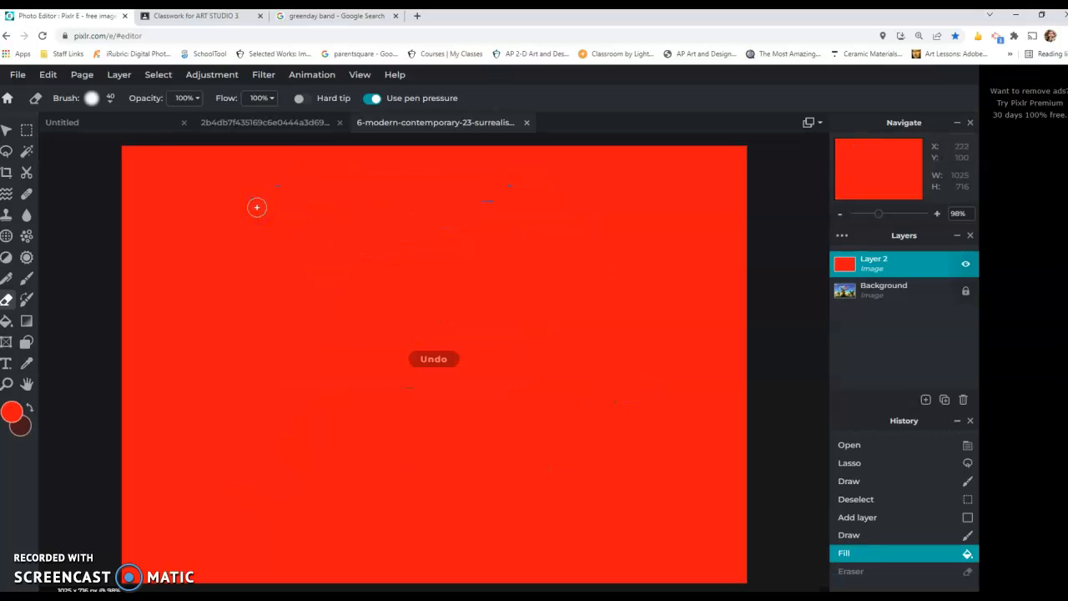
key(ctrl+z)
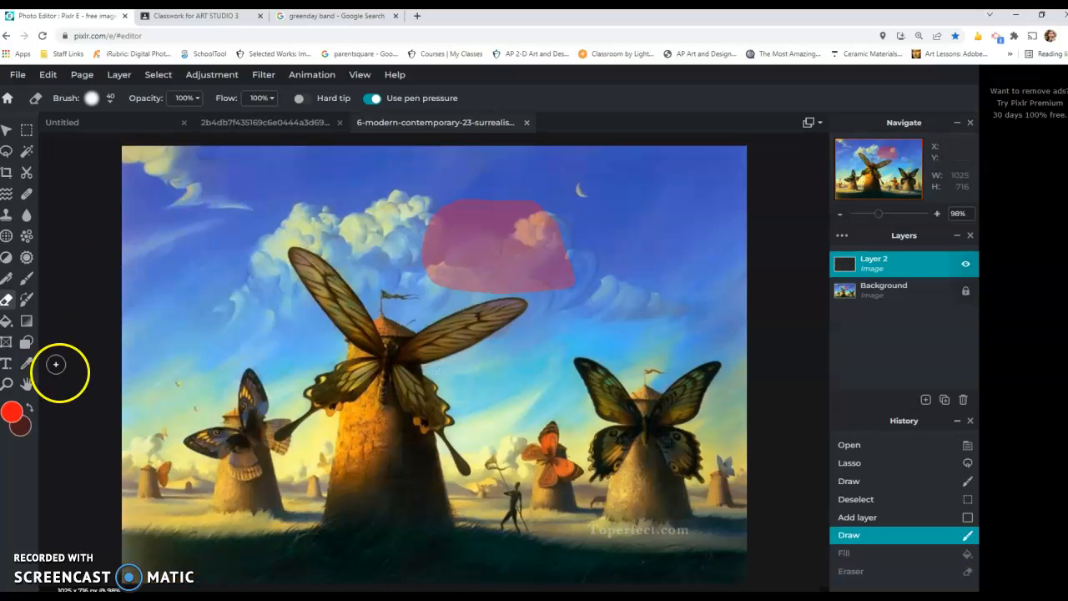
Step: Set the eraser opacity to 48%, and try a horizontal linear red-to-dark-red gradient across the new layer, undoing the gradient
click(199, 97)
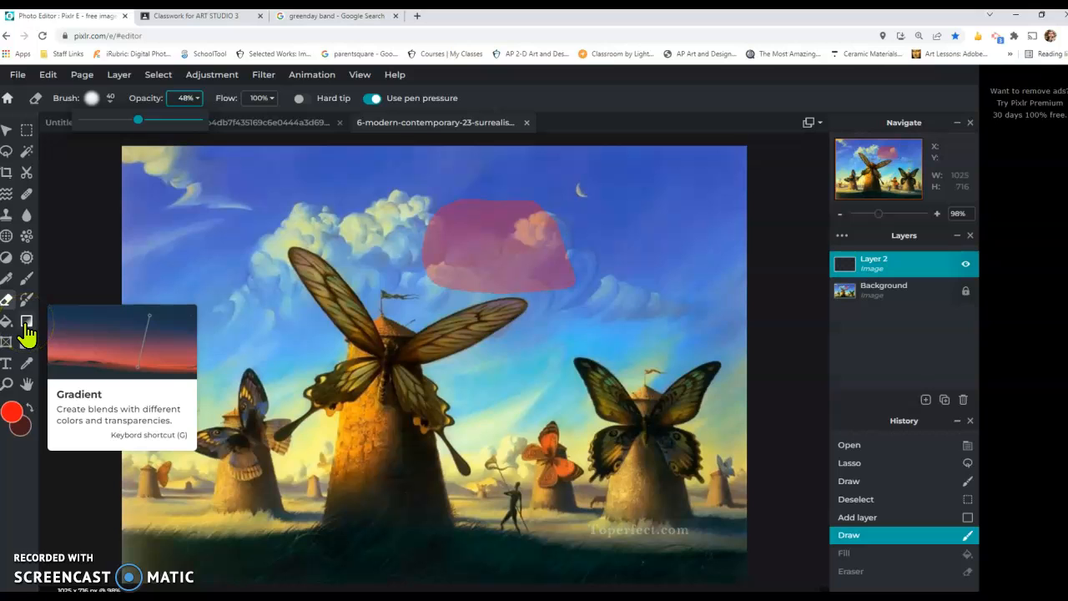
click(26, 325)
drag(143, 284, 615, 288)
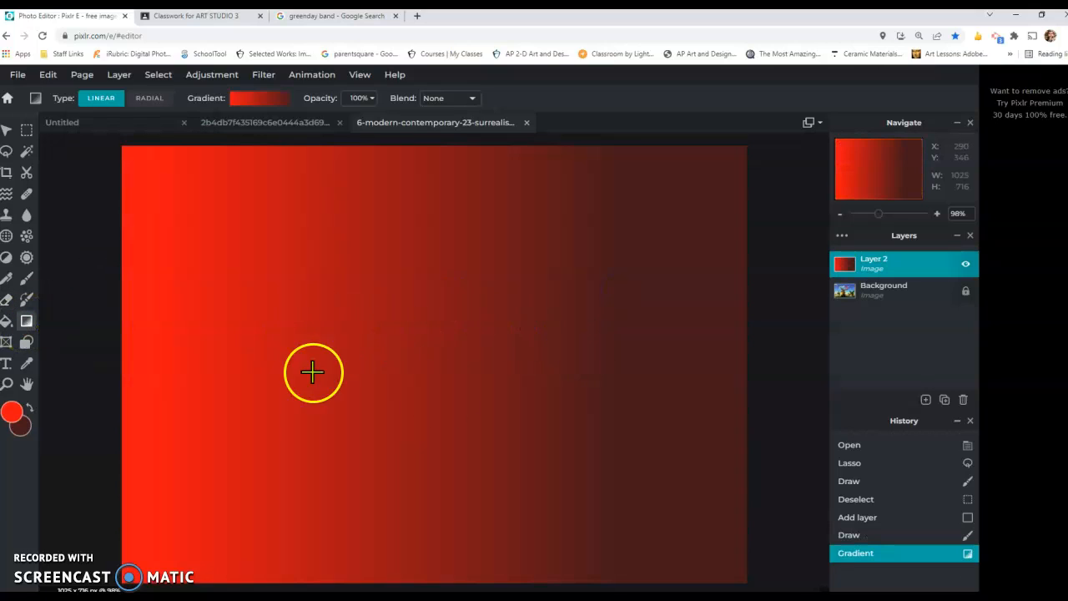
key(ctrl+z)
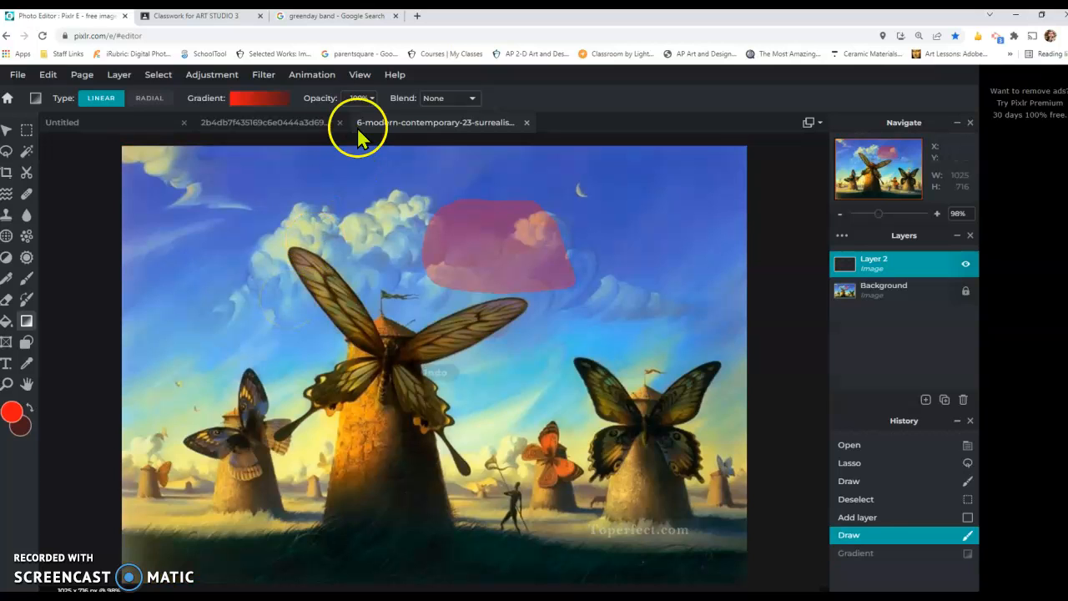
Step: Set the gradient opacity to 53%, try a horizontal gradient across the new layer, and undo that gradient
click(371, 98)
click(321, 123)
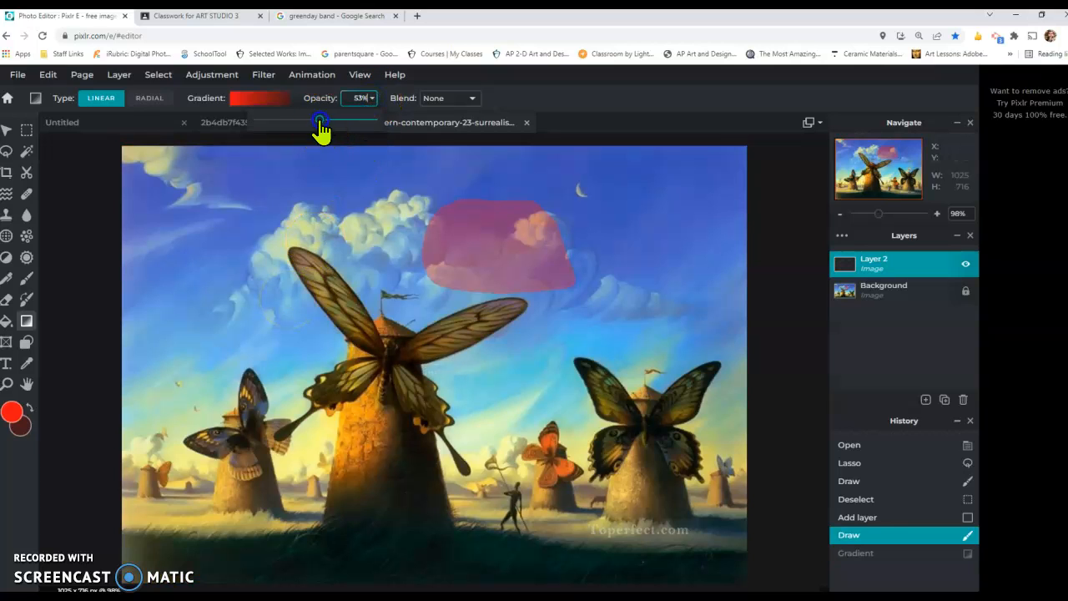
drag(195, 236, 589, 245)
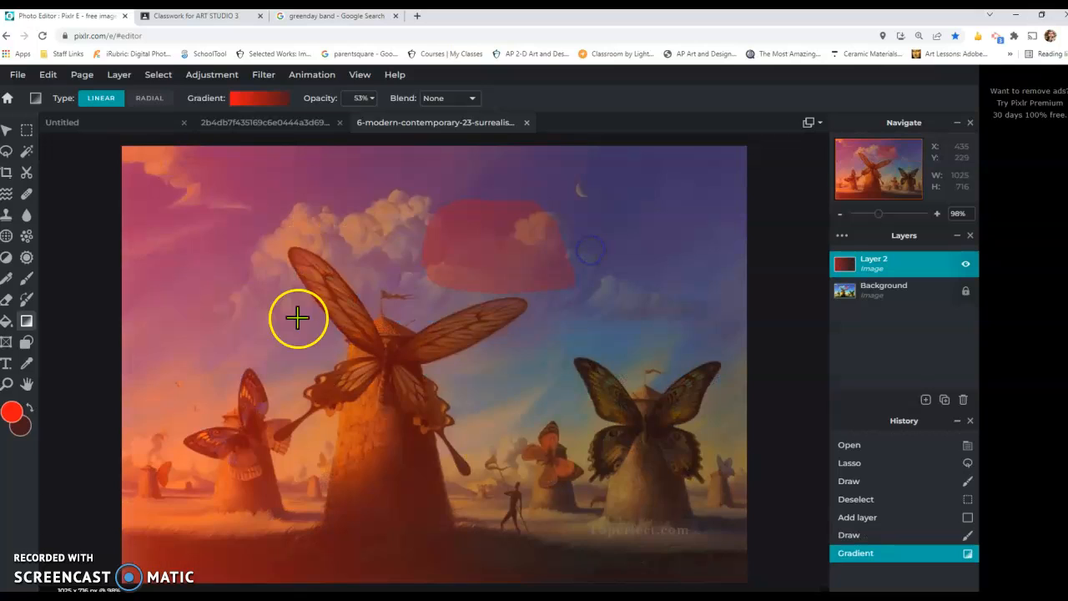
key(ctrl+z)
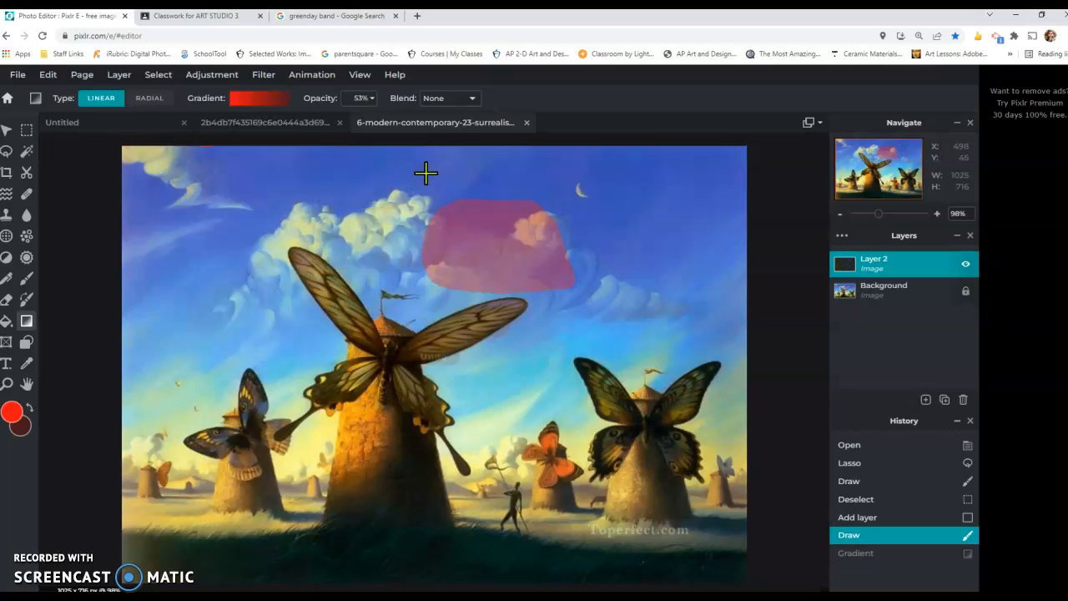
Step: Set the gradient blend mode to Color-burn and apply a diagonal red-to-dark-red linear gradient across the new layer
click(474, 104)
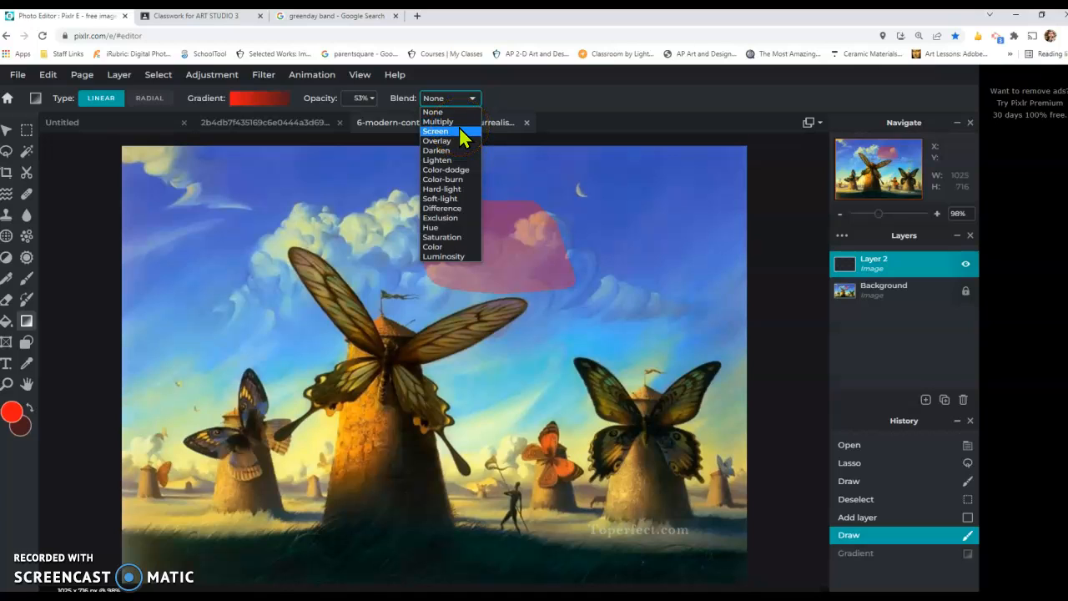
click(452, 141)
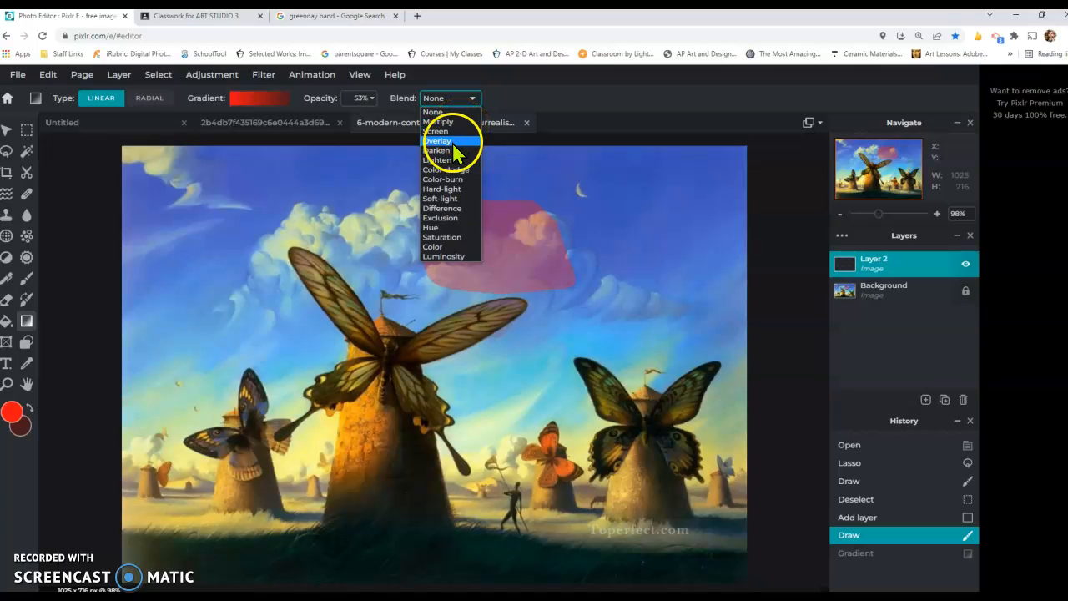
click(455, 181)
mouse_move(239, 268)
mouse_down()
mouse_move(405, 298)
mouse_move(488, 340)
mouse_up()
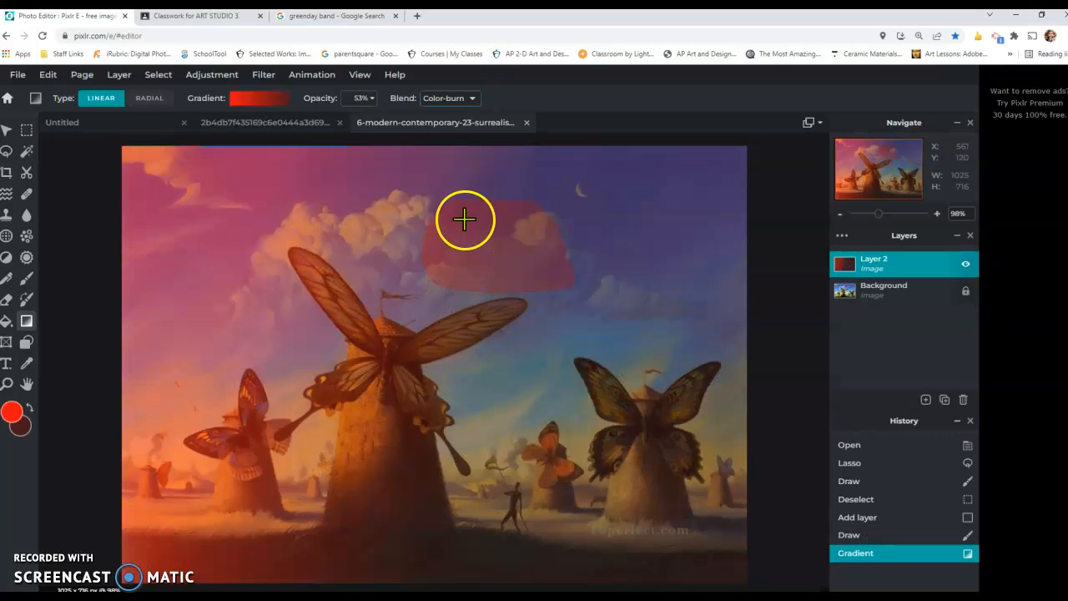
Step: Undo the Color-burn gradient and apply a diagonal red-to-dark-red linear gradient across the layer with the Hard-light blend mode
click(472, 100)
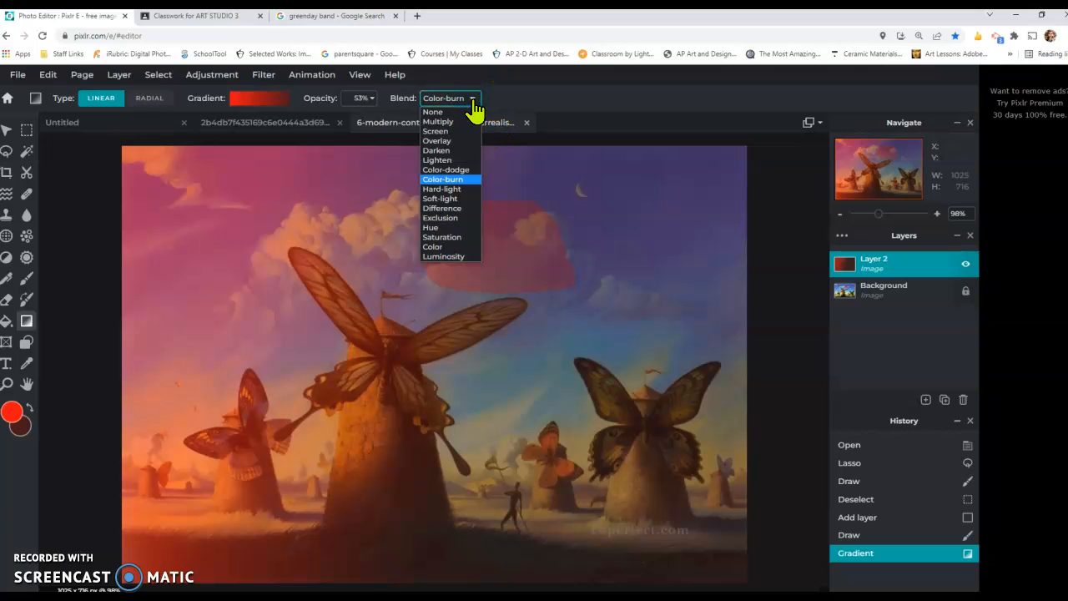
click(89, 239)
key(ctrl+z)
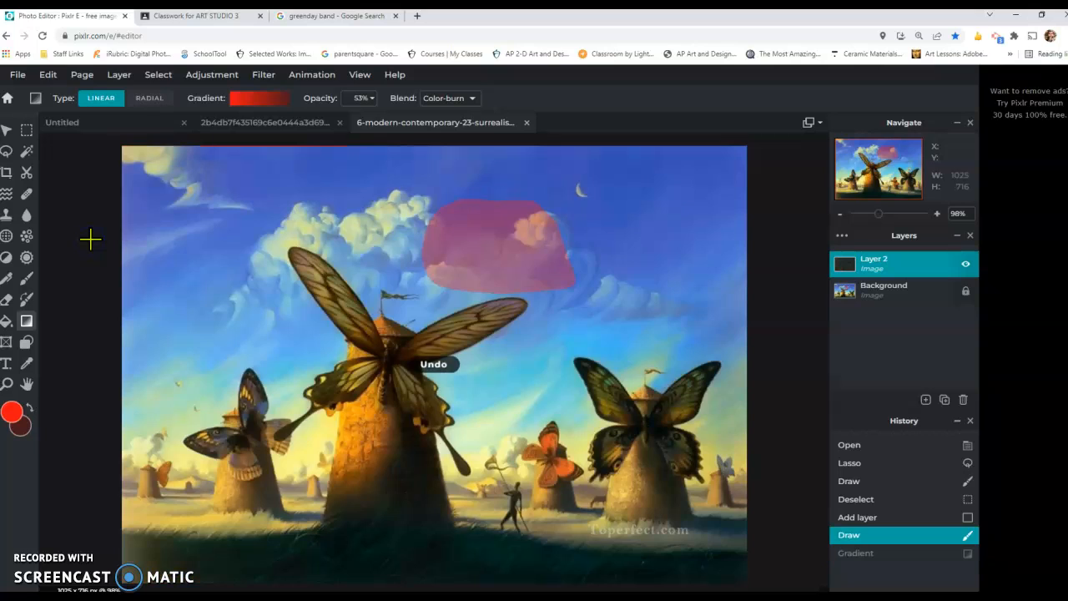
click(472, 100)
click(470, 238)
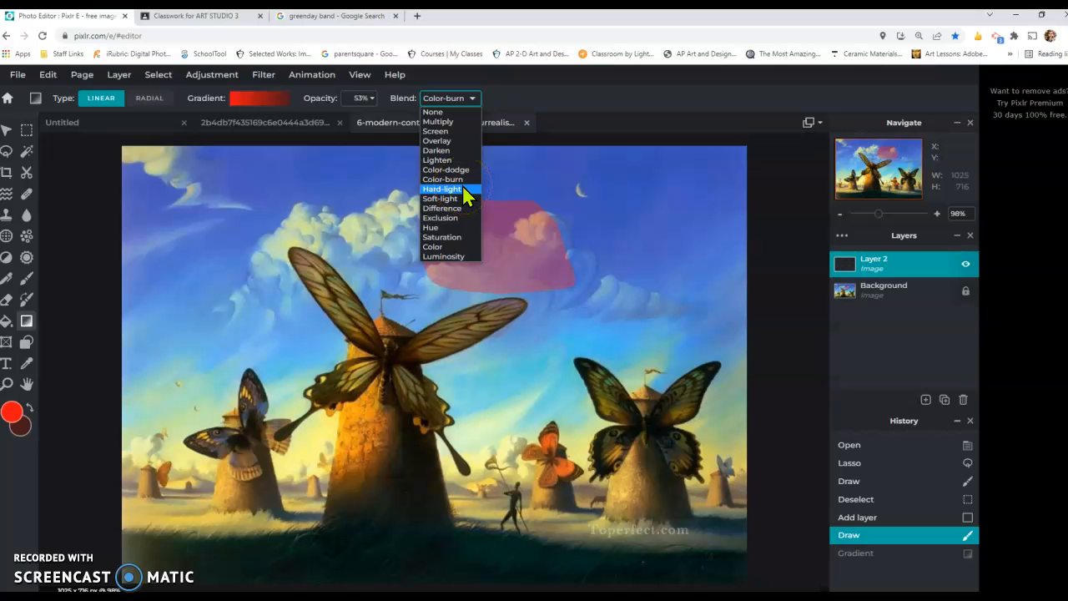
click(464, 194)
drag(281, 255, 578, 349)
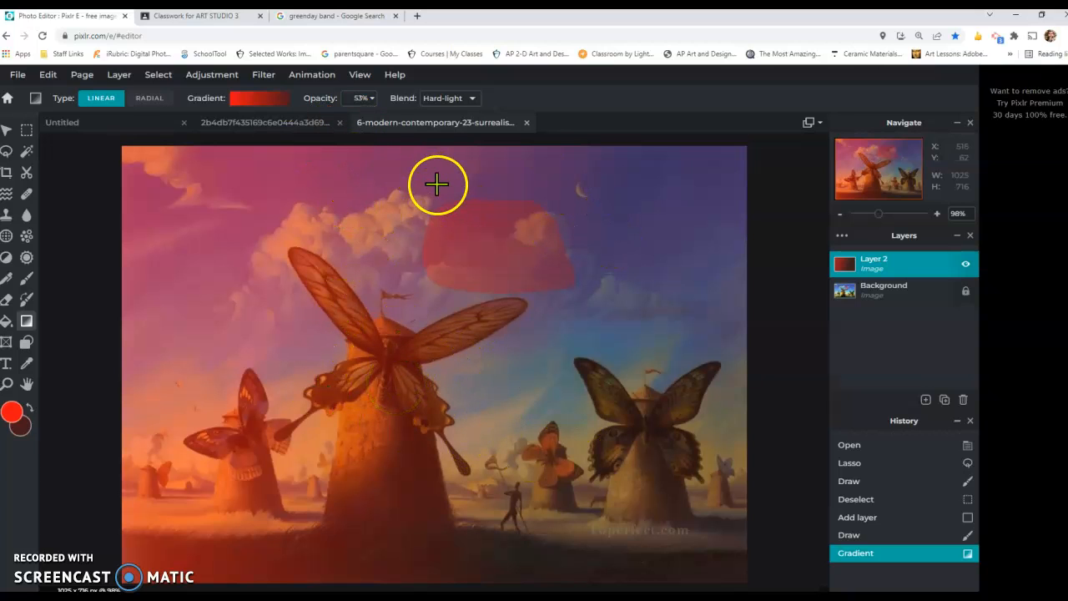
Step: Set the eraser size to 540 px, erase across the gradient layer, and undo the erasing
key(e)
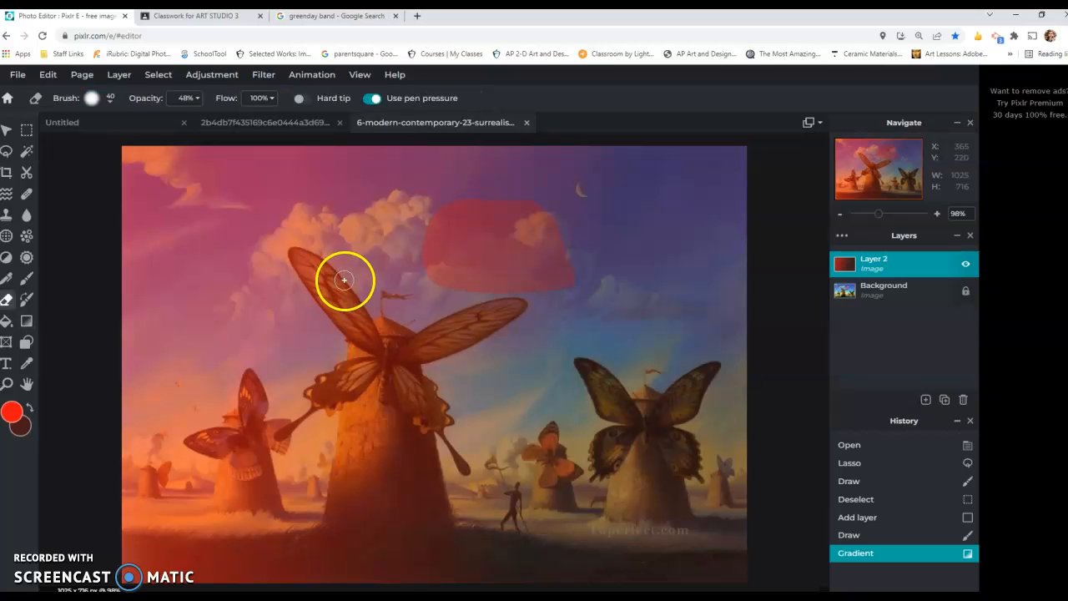
click(108, 99)
click(174, 148)
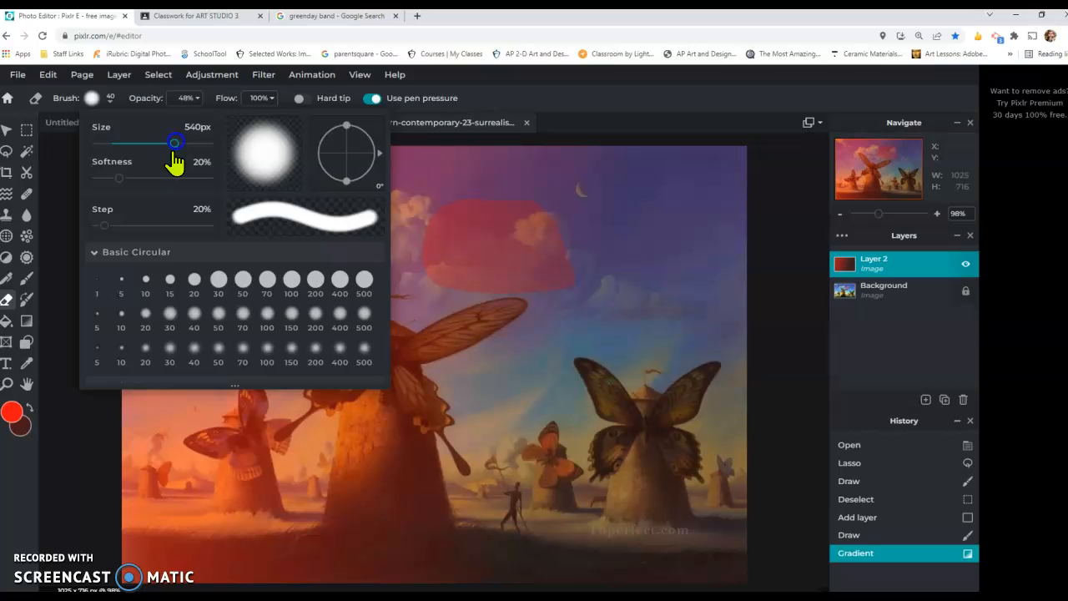
click(92, 455)
mouse_move(390, 386)
mouse_down()
mouse_move(496, 298)
mouse_move(563, 369)
mouse_move(699, 353)
mouse_move(574, 433)
mouse_up()
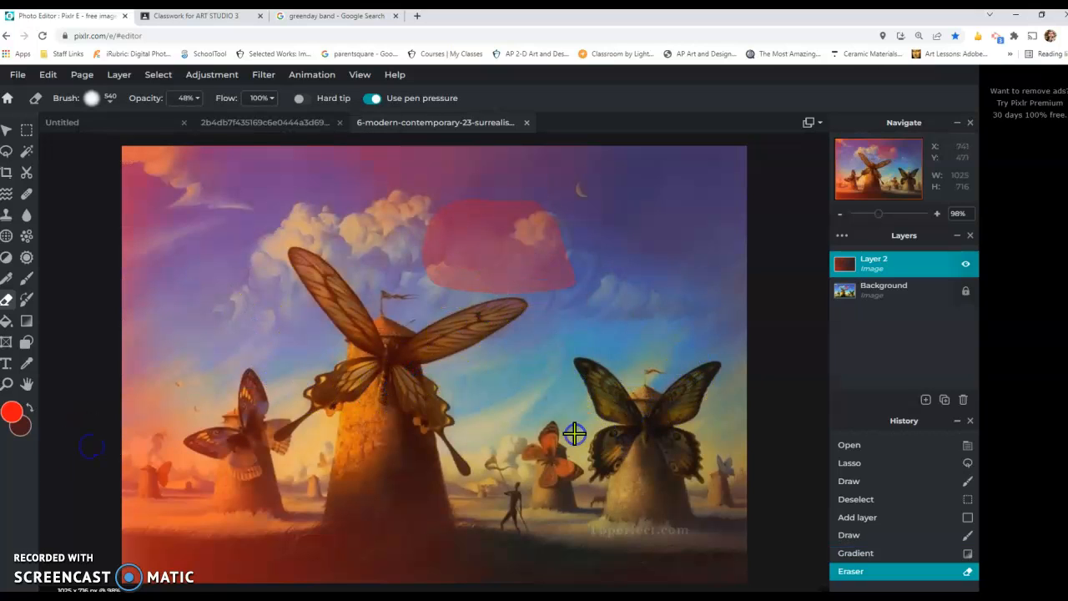
key(ctrl+z)
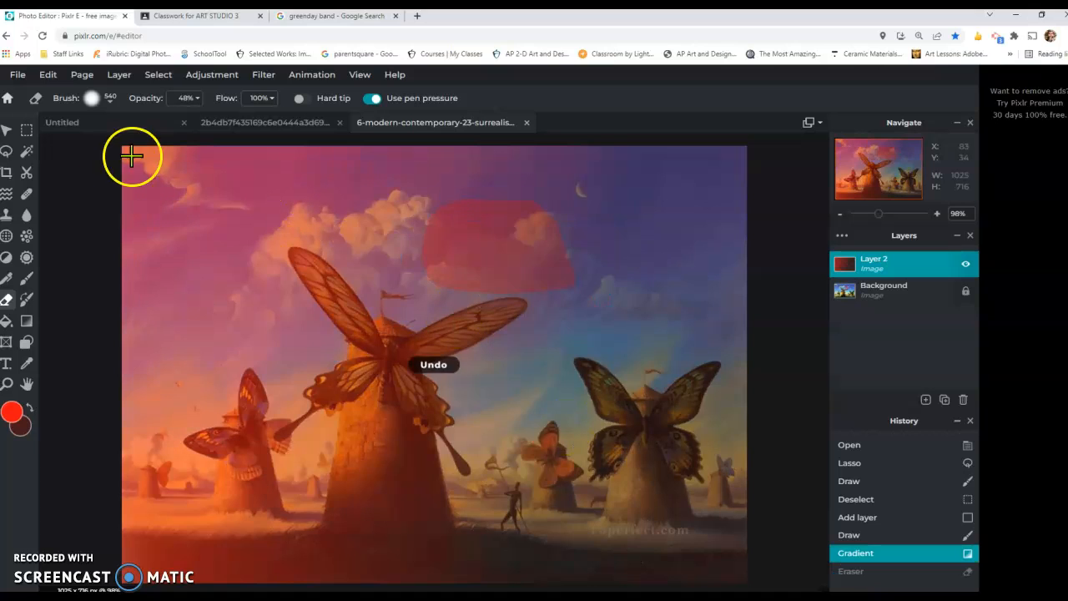
Step: Set the eraser to 0% softness and 77 px, and erase a winding stroke across the gradient layer
click(110, 101)
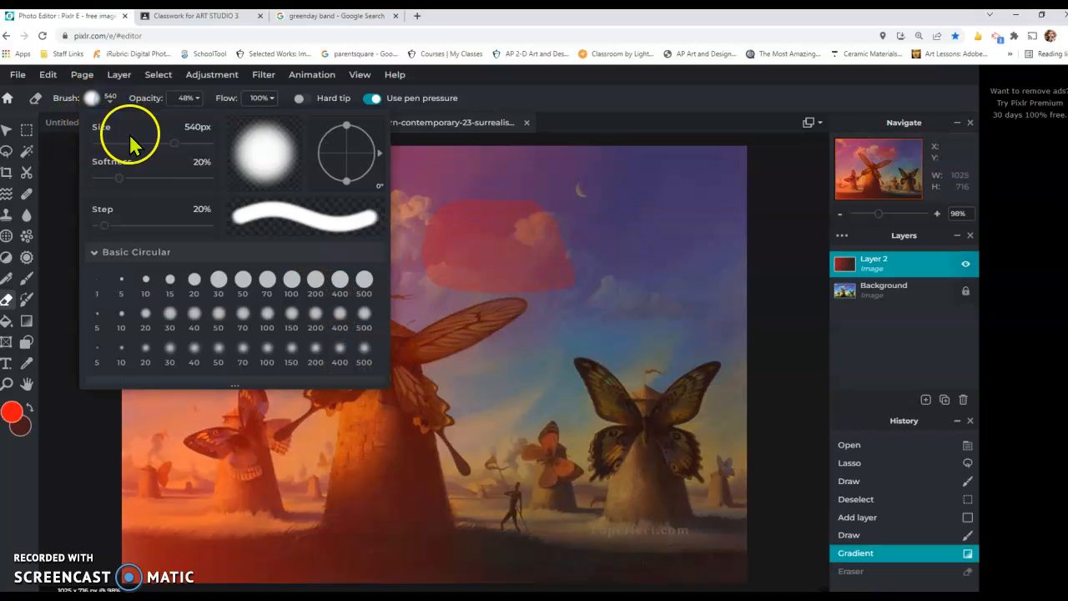
mouse_move(119, 179)
mouse_down()
mouse_move(215, 198)
mouse_move(55, 200)
mouse_up()
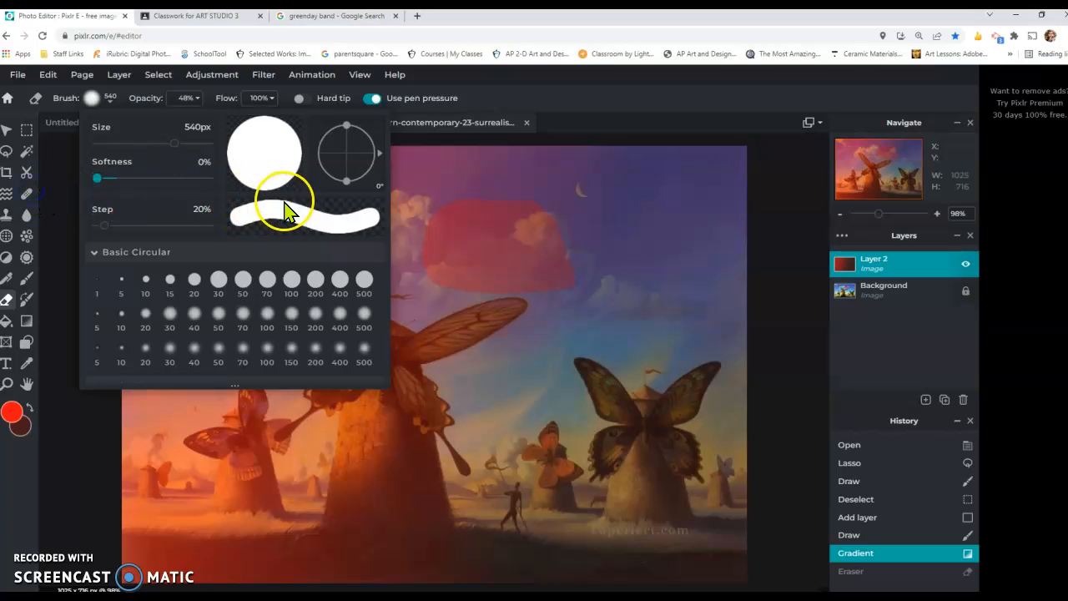
drag(174, 144, 132, 145)
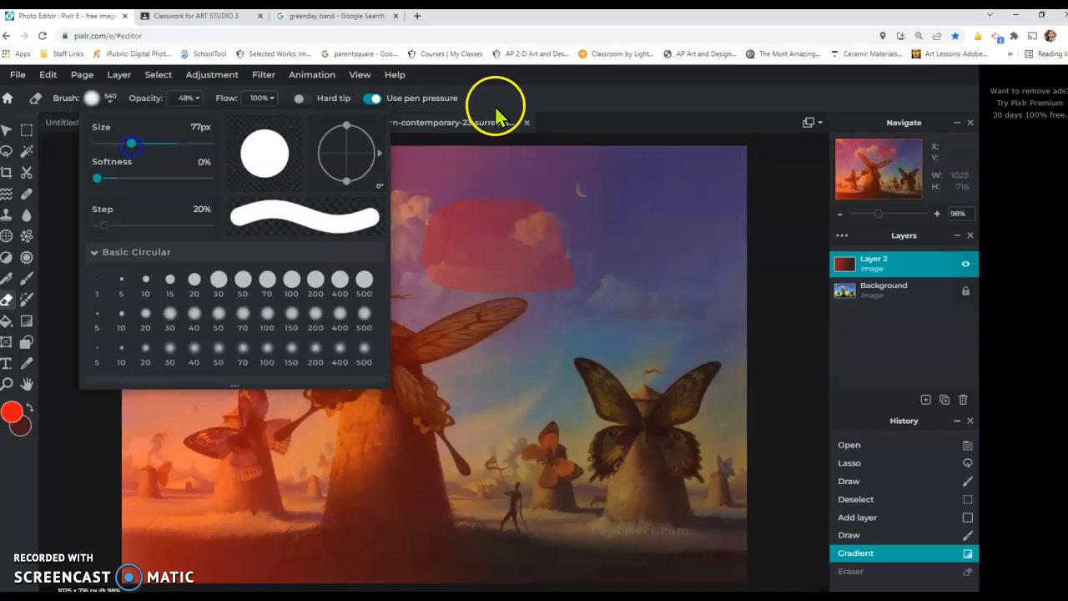
click(548, 86)
click(621, 242)
mouse_move(621, 242)
mouse_down()
mouse_move(547, 194)
mouse_move(472, 208)
mouse_move(483, 300)
mouse_move(669, 302)
mouse_move(639, 405)
mouse_move(462, 387)
mouse_move(322, 277)
mouse_up()
mouse_move(538, 393)
mouse_down()
mouse_move(722, 416)
mouse_move(710, 453)
mouse_move(523, 510)
mouse_move(243, 392)
mouse_move(199, 464)
mouse_move(400, 587)
mouse_move(568, 584)
mouse_up()
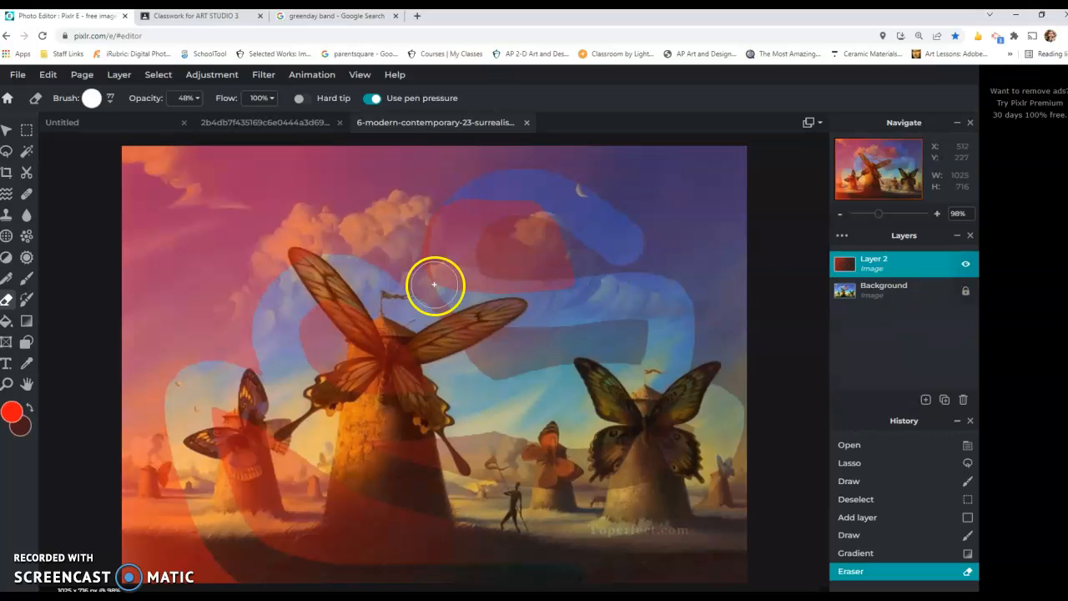
Step: Select the erased winding stroke with the magic wand, adding its separate regions to one selection
click(28, 153)
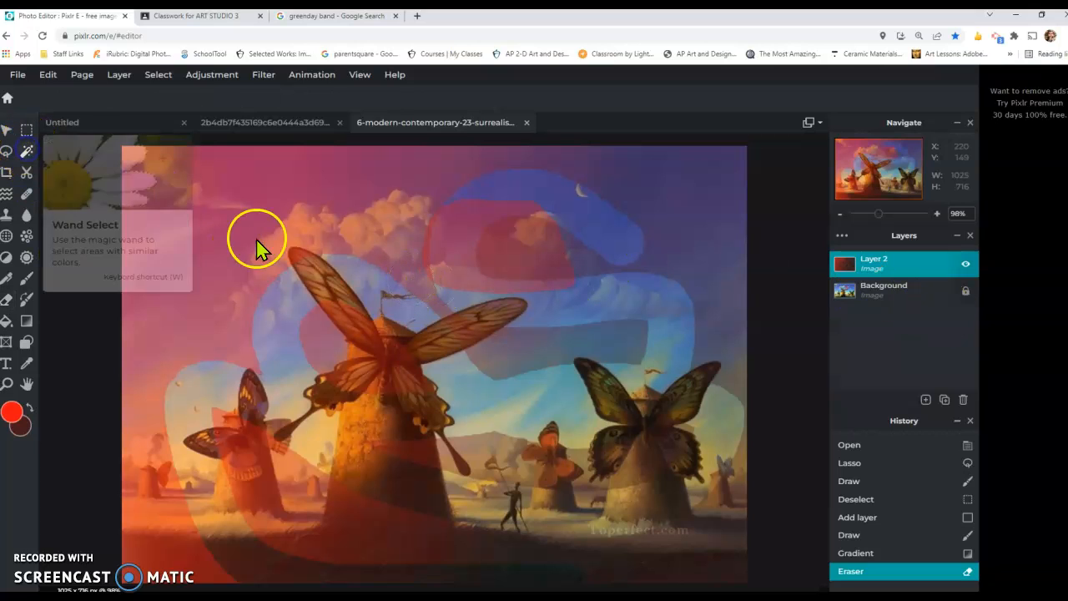
click(284, 322)
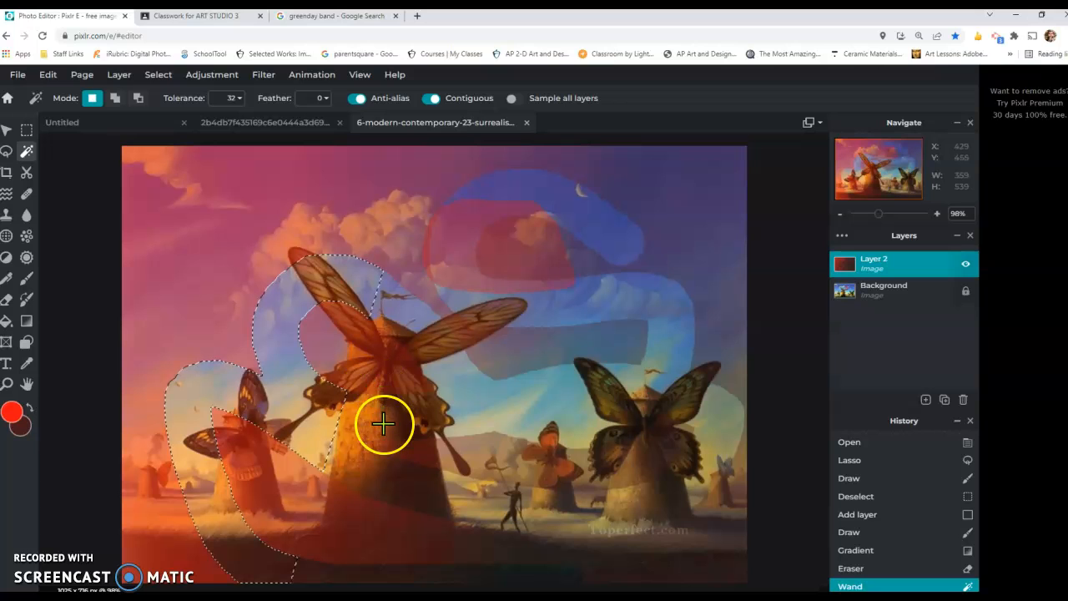
shift+click(360, 449)
shift+click(496, 411)
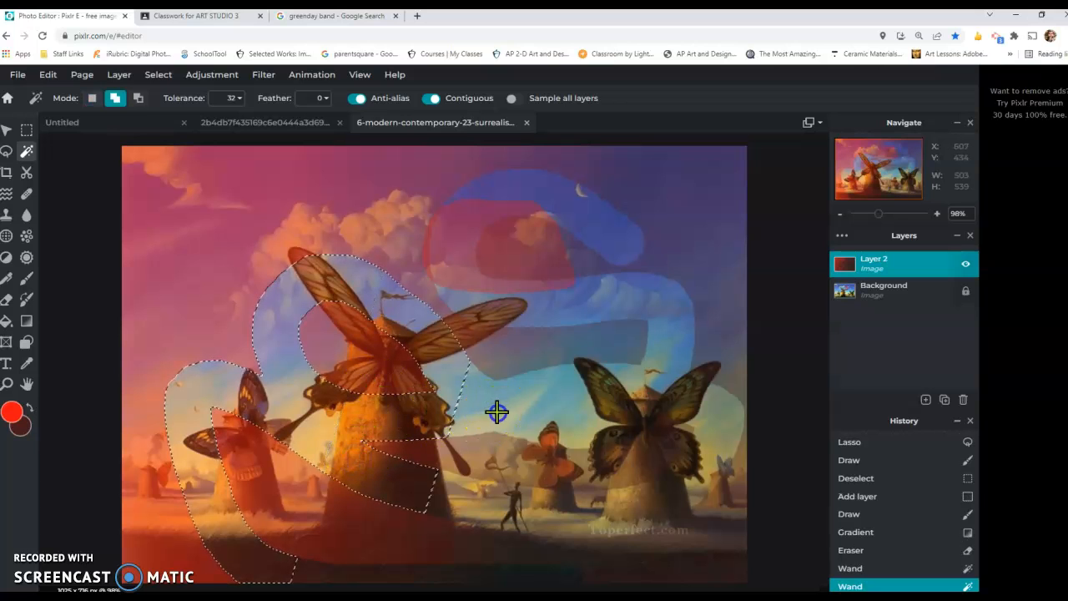
shift+click(443, 235)
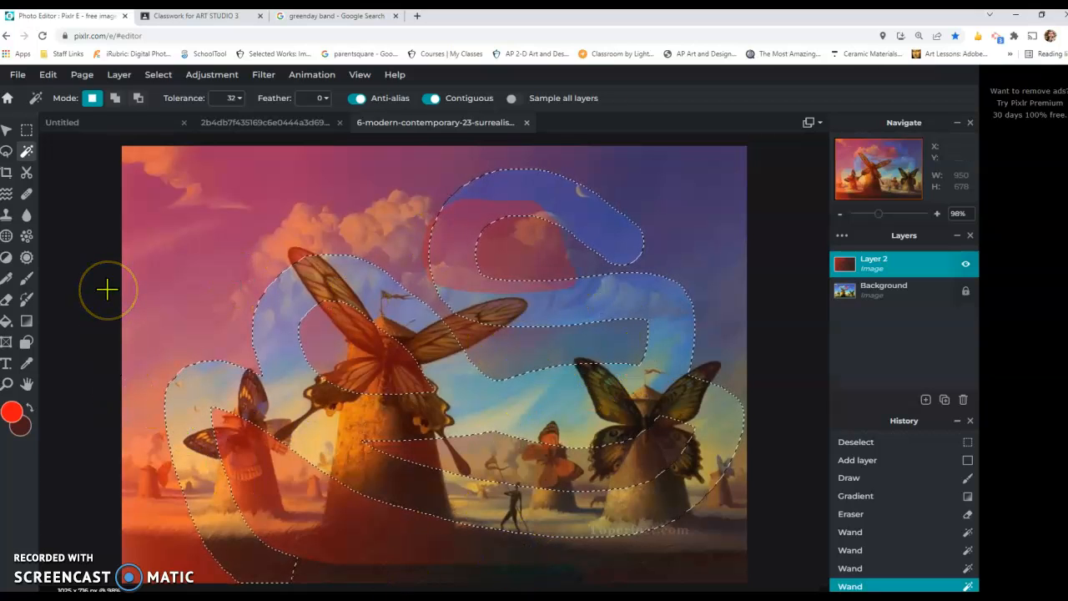
Step: Set the foreground color to blue #185FC1 and the background color to yellow #F0E50E
key(b)
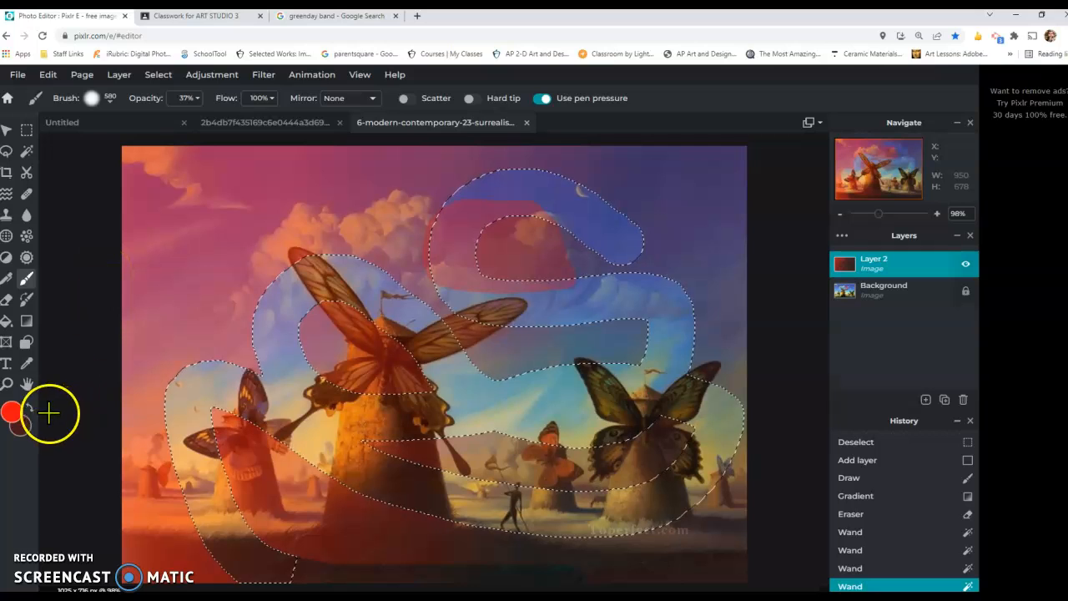
click(12, 412)
click(569, 313)
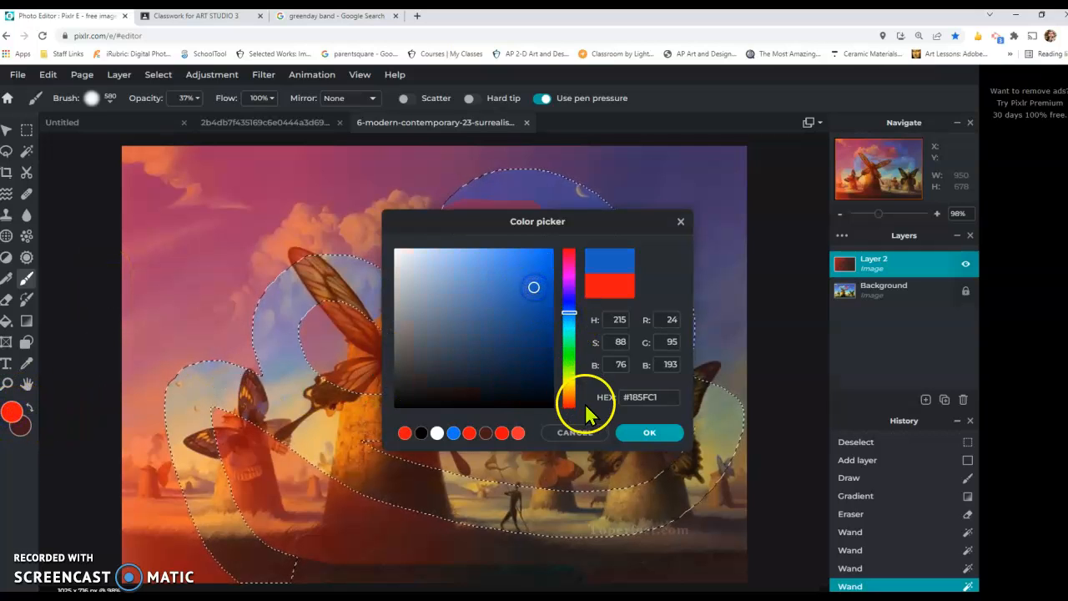
click(650, 432)
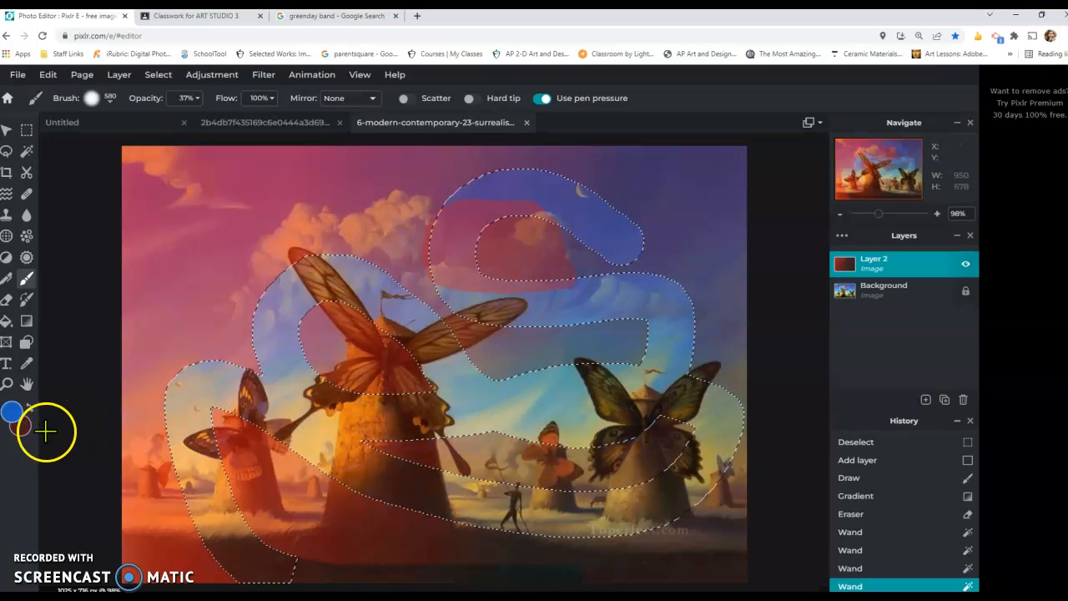
click(20, 428)
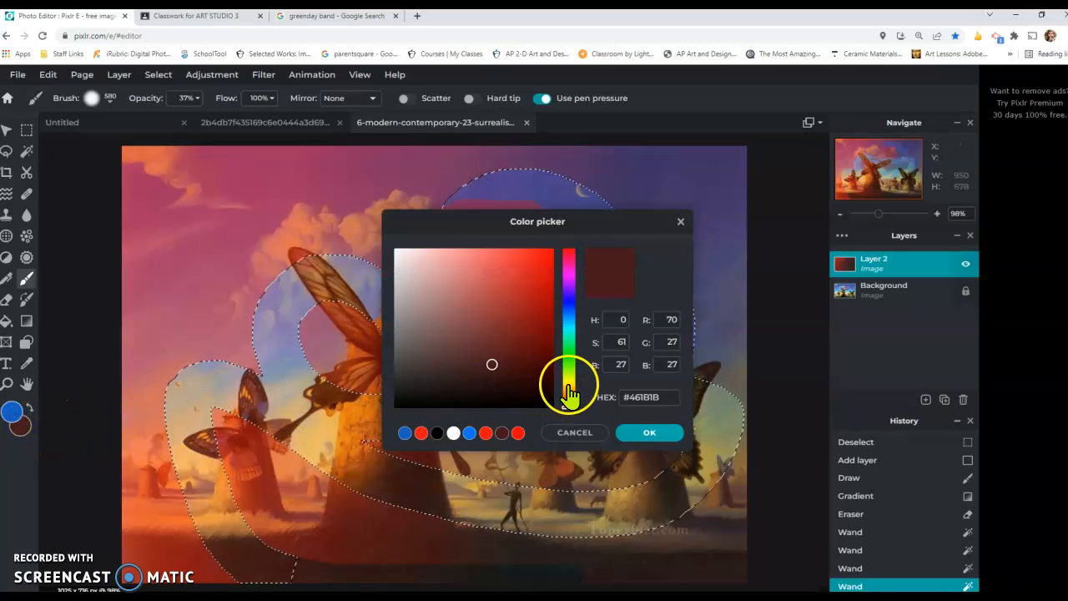
click(568, 383)
click(544, 259)
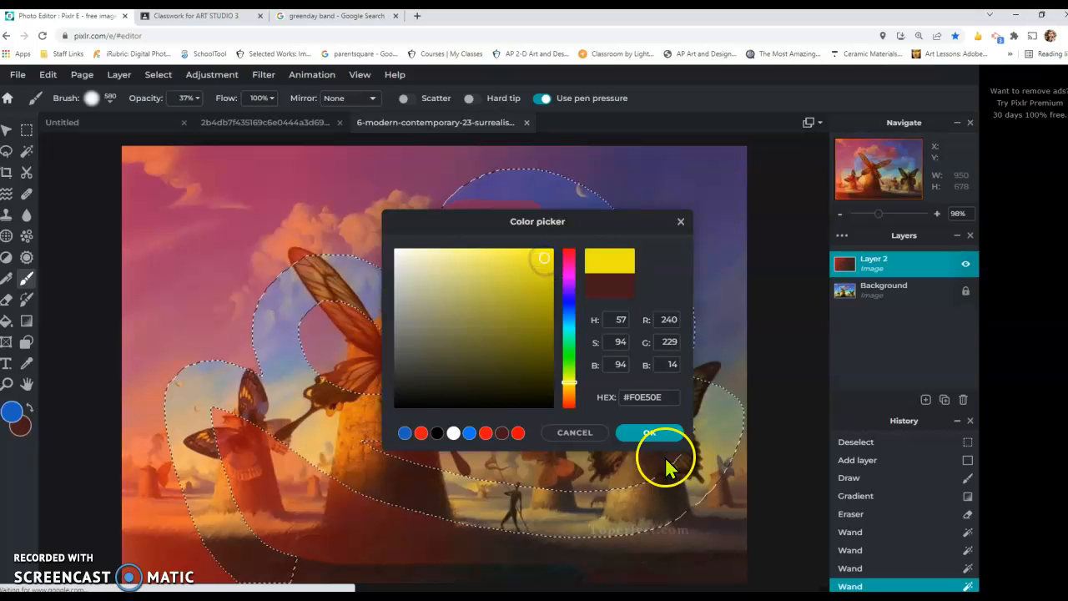
click(651, 432)
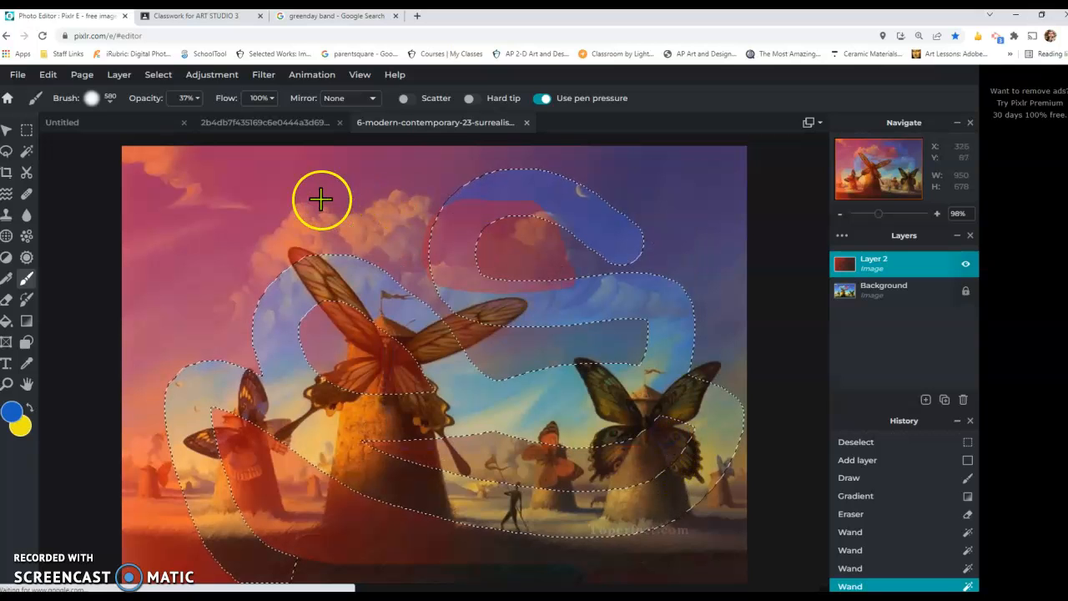
Step: Fill the selected winding stroke with a horizontal blue-to-yellow linear gradient at 100% opacity
click(27, 322)
drag(248, 365, 610, 397)
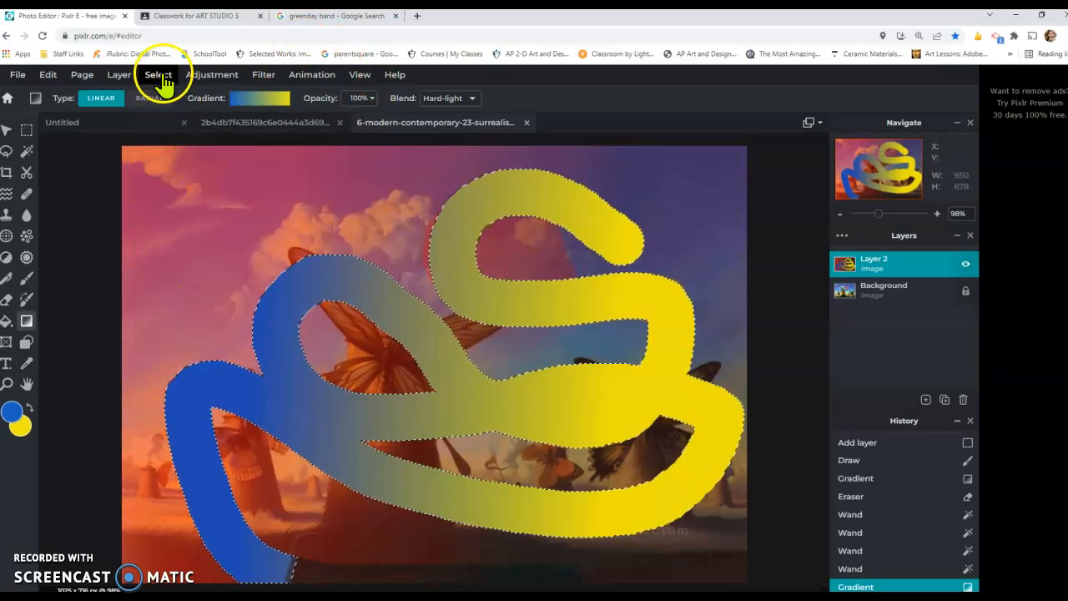
click(122, 75)
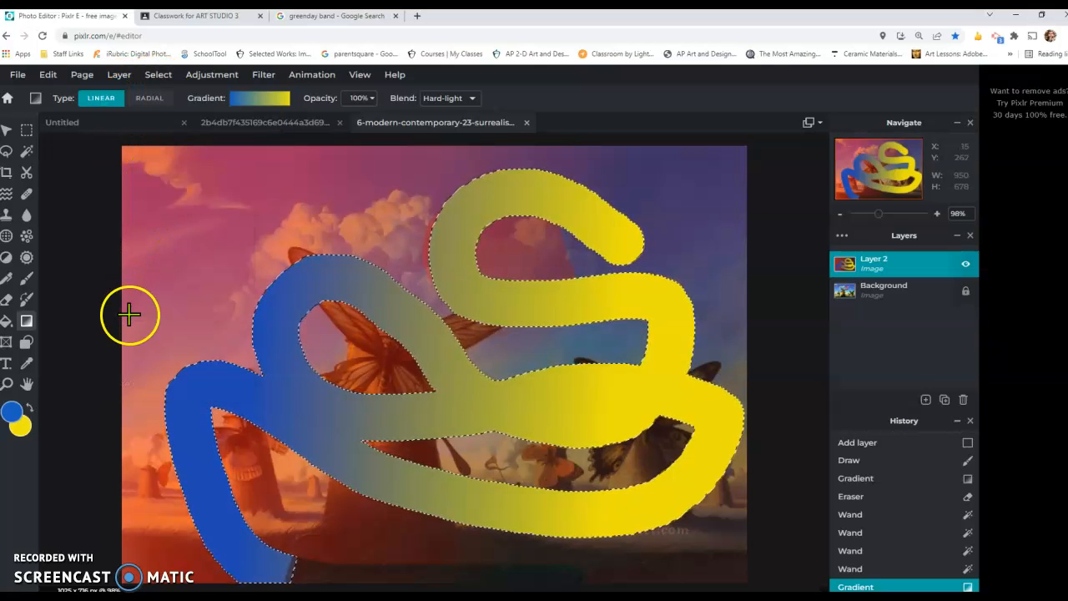
mouse_move(160, 75)
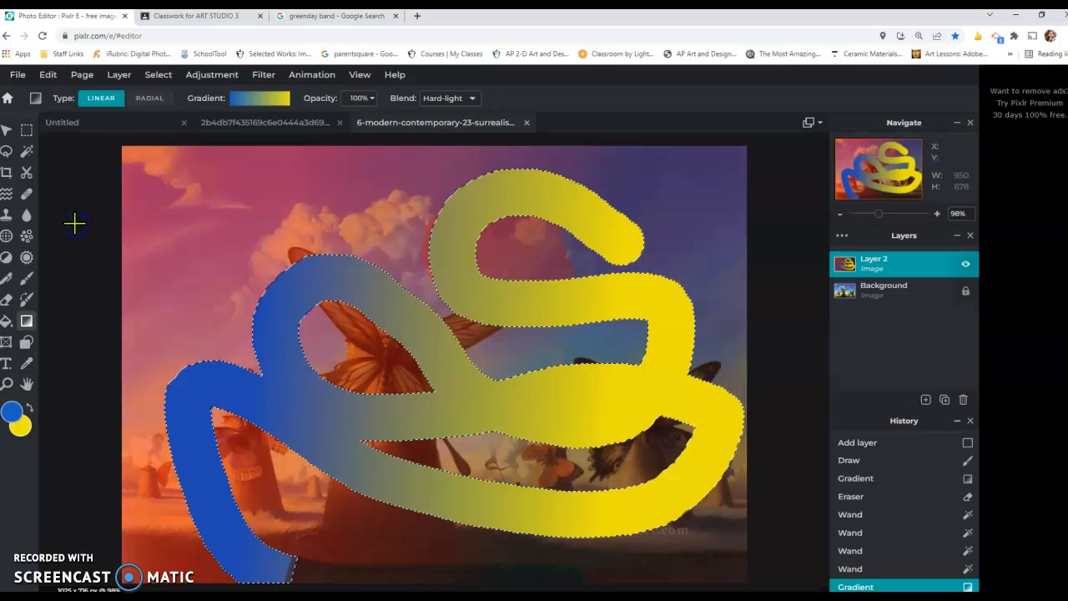
Step: Select the whole layer and apply a brightness and contrast adjustment with both values at 100
key(ctrl+a)
click(212, 75)
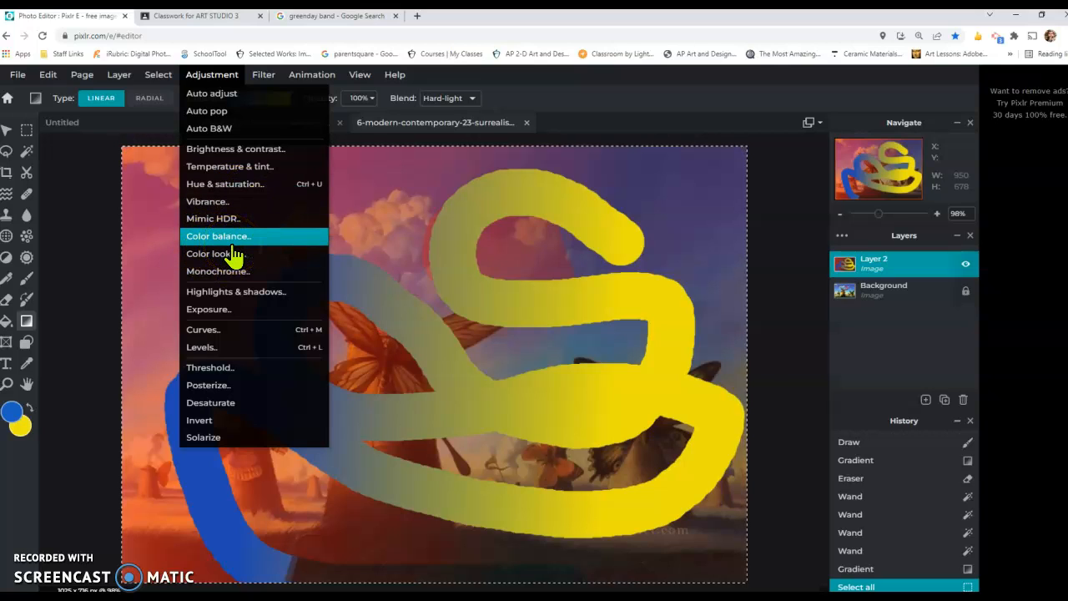
click(262, 149)
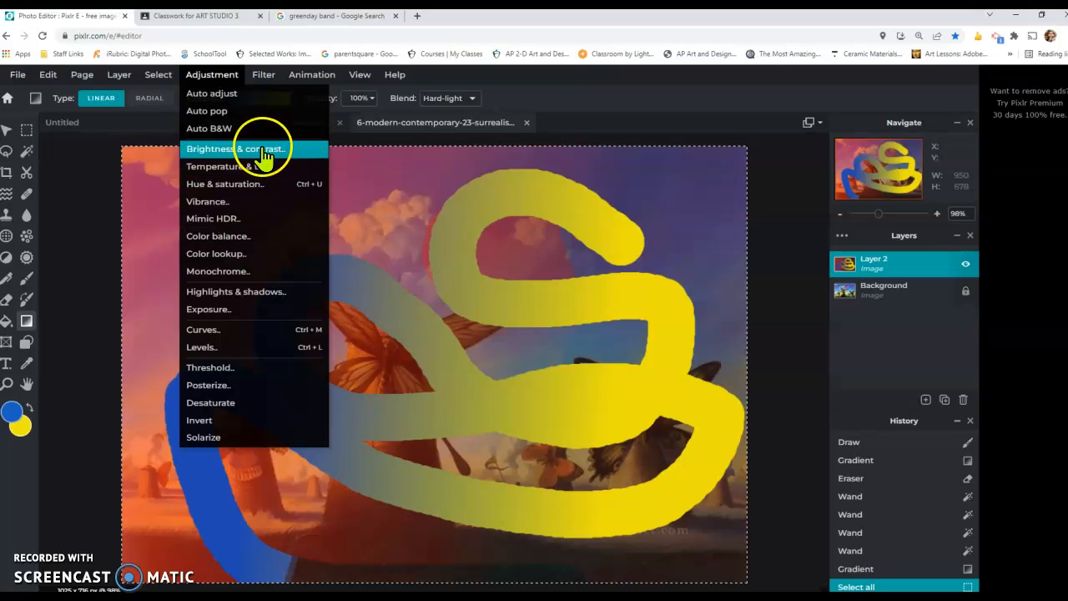
drag(539, 343, 678, 347)
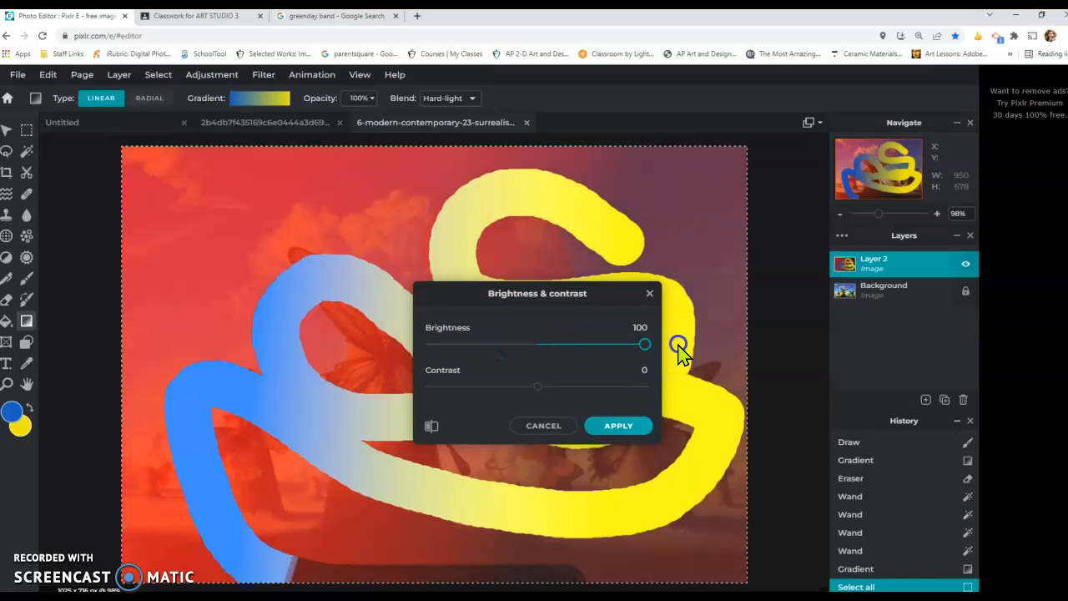
drag(534, 389, 664, 394)
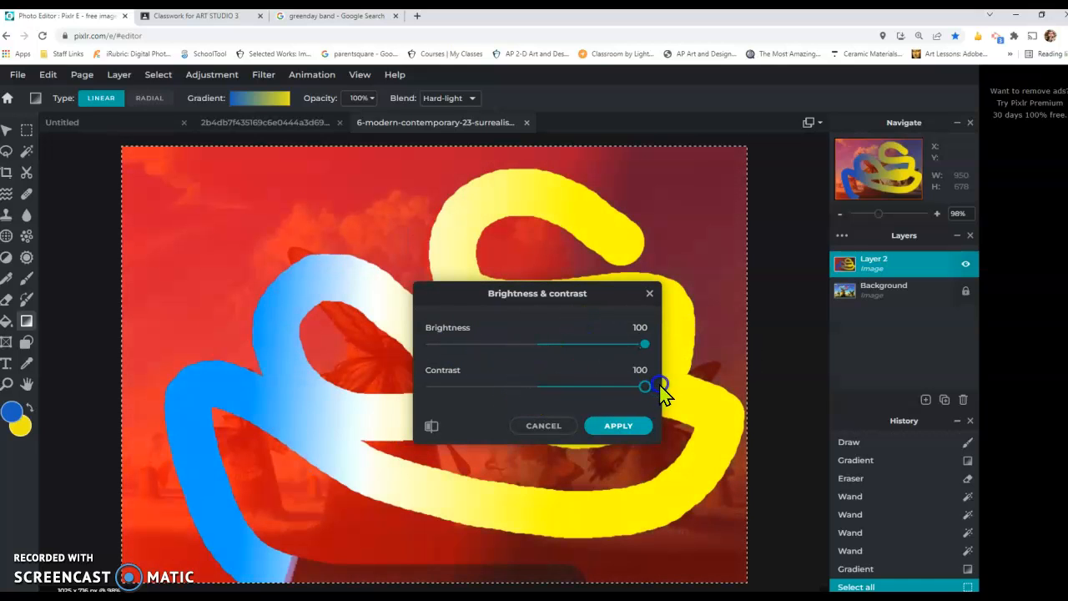
click(619, 426)
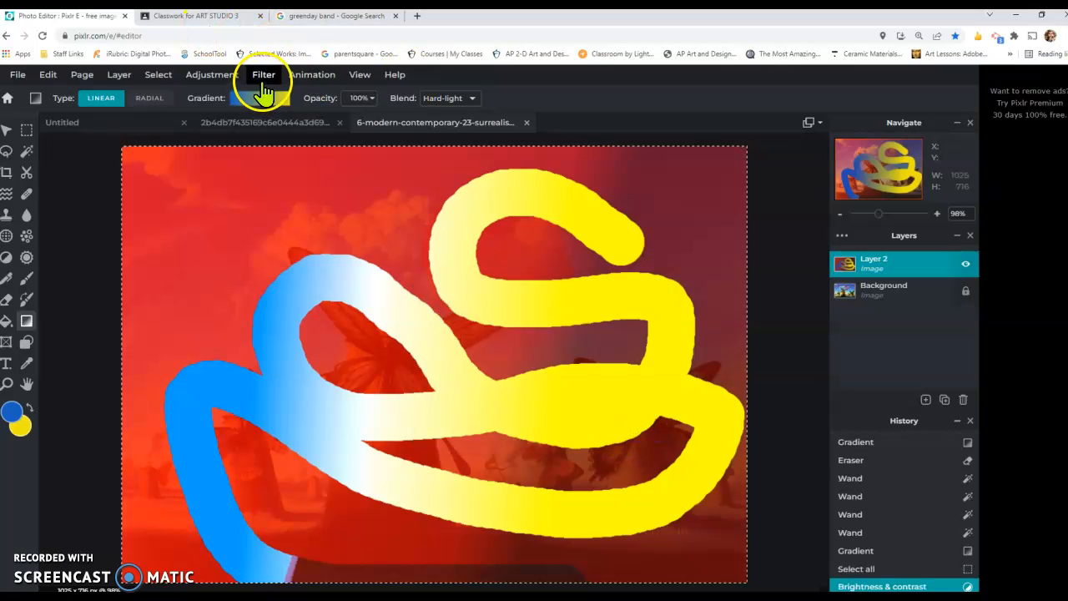
Step: Look through the Retro effects in the effect library and the available view options
click(264, 77)
mouse_move(293, 140)
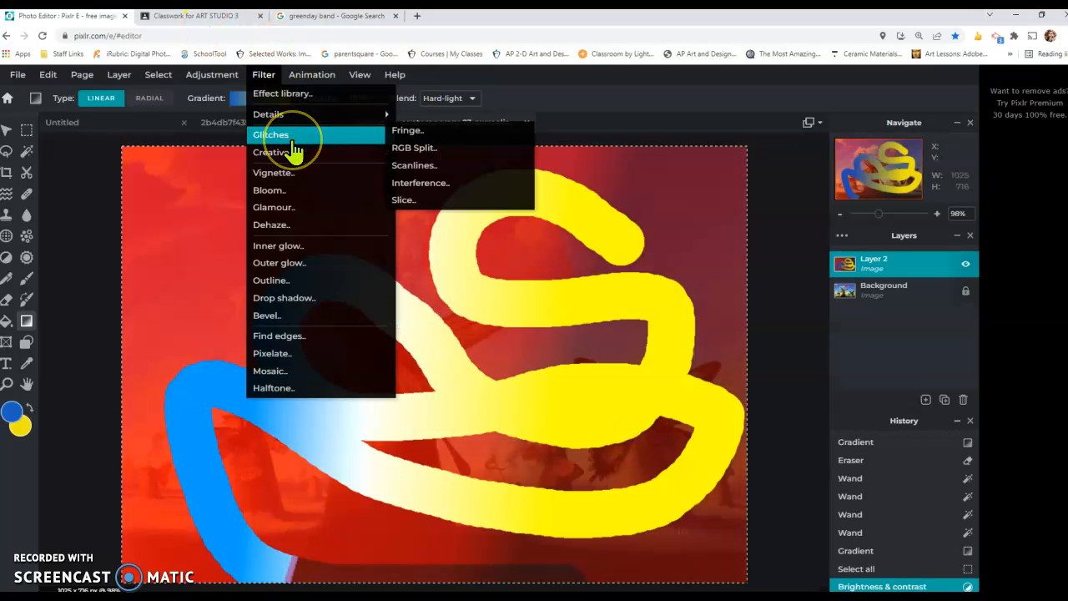
click(294, 94)
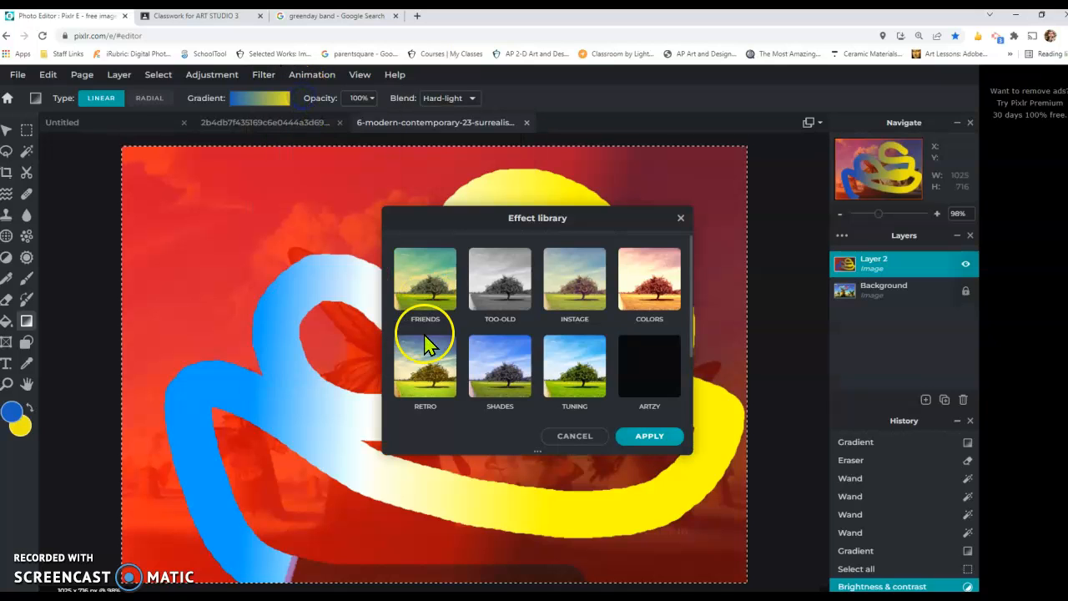
click(427, 371)
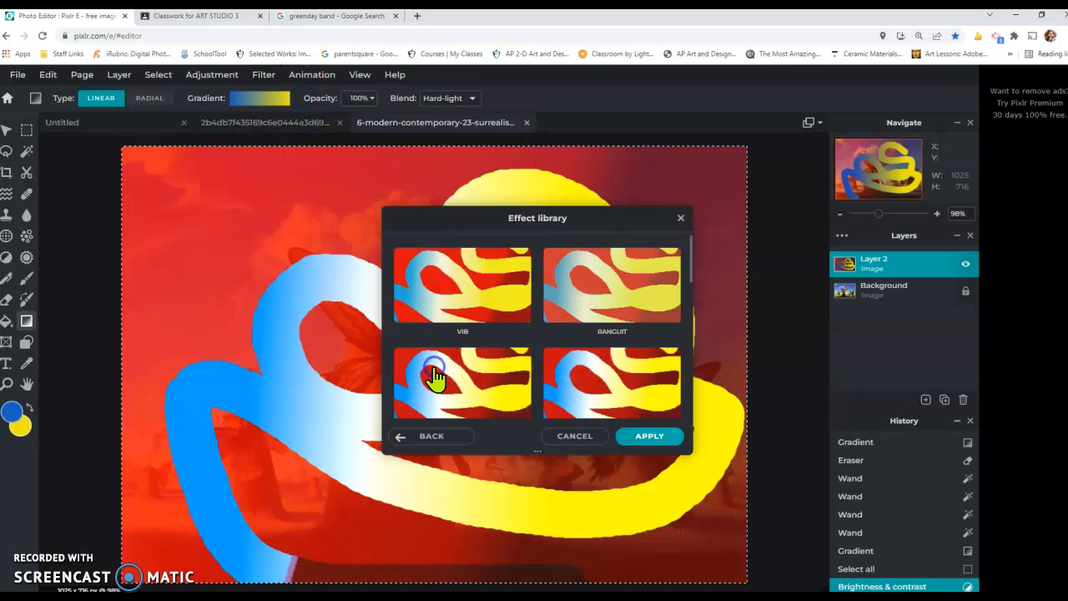
click(650, 436)
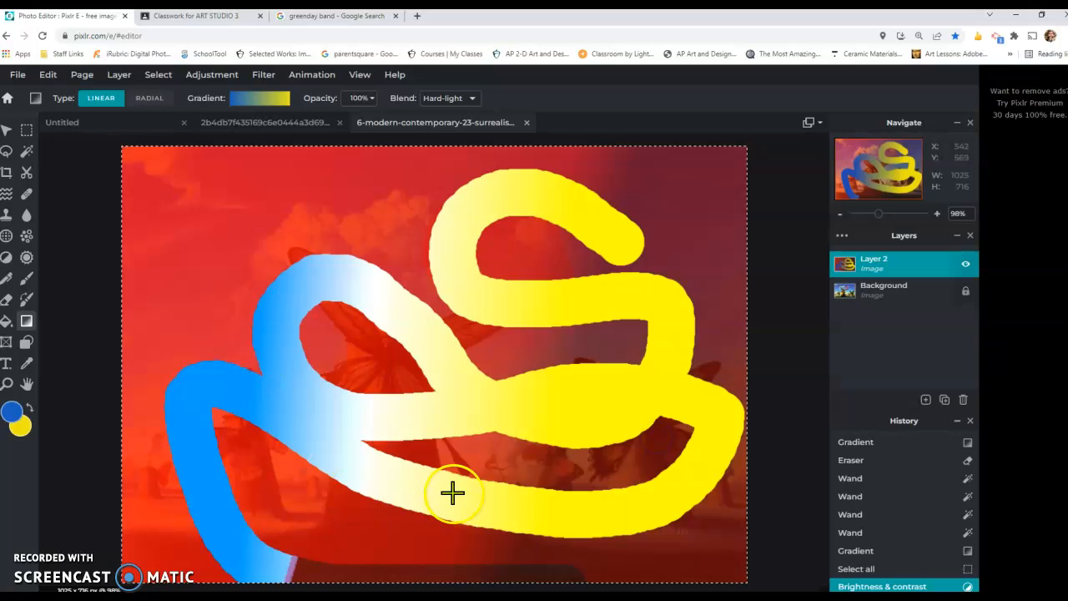
click(362, 76)
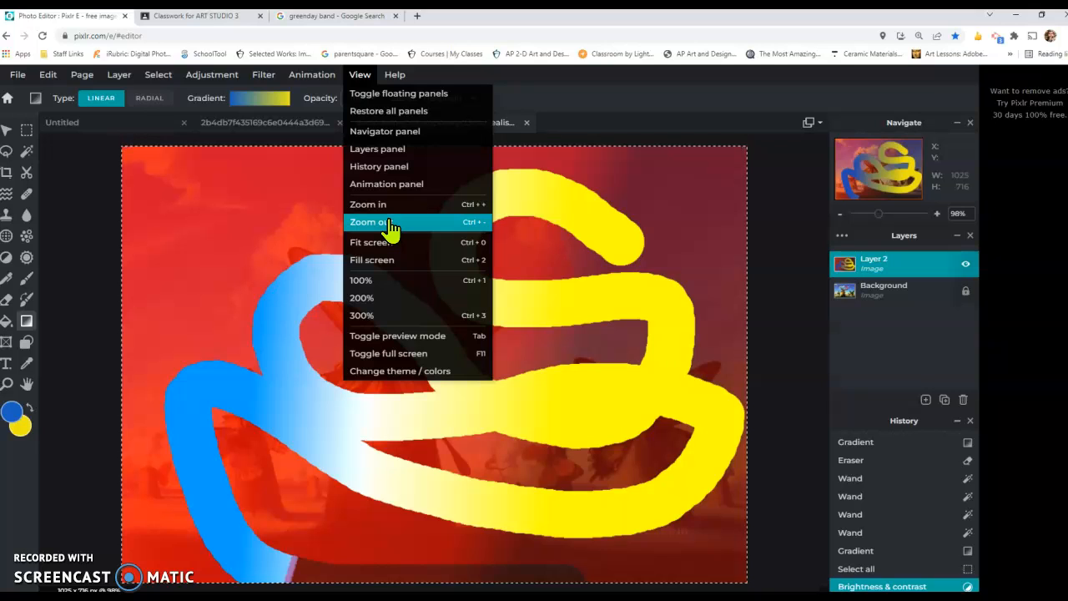
Step: Select the red background areas around and inside the winding stroke with the Magic Wand at a tolerance of 153
click(584, 84)
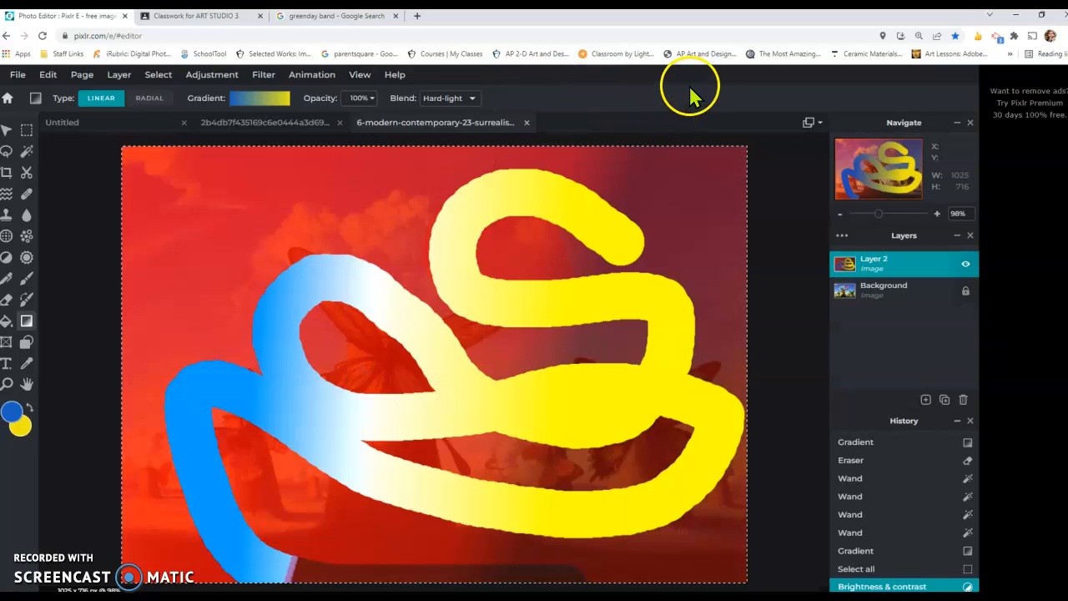
click(29, 152)
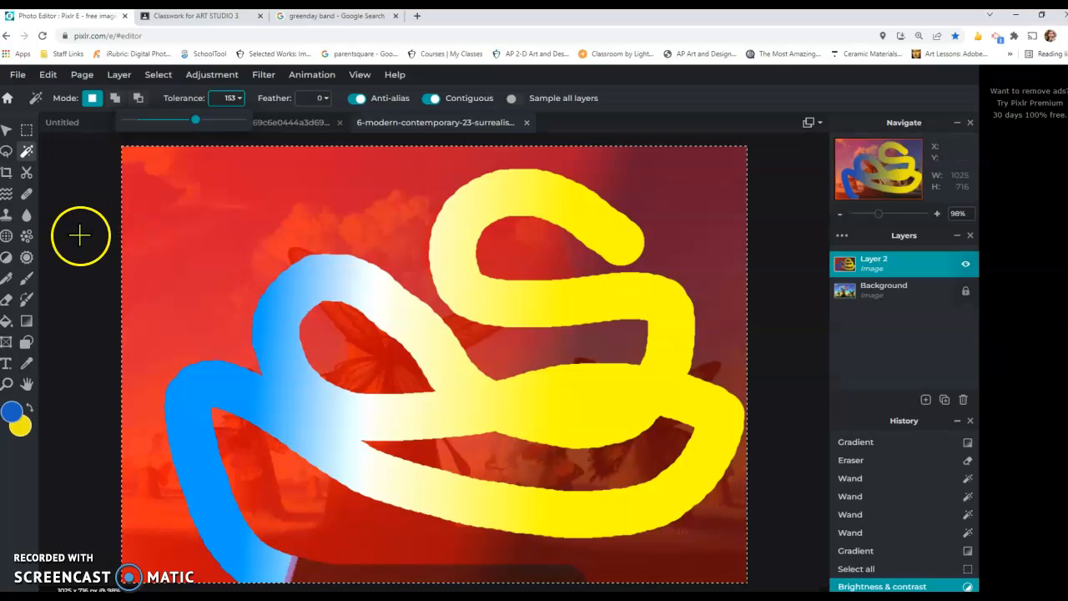
click(260, 234)
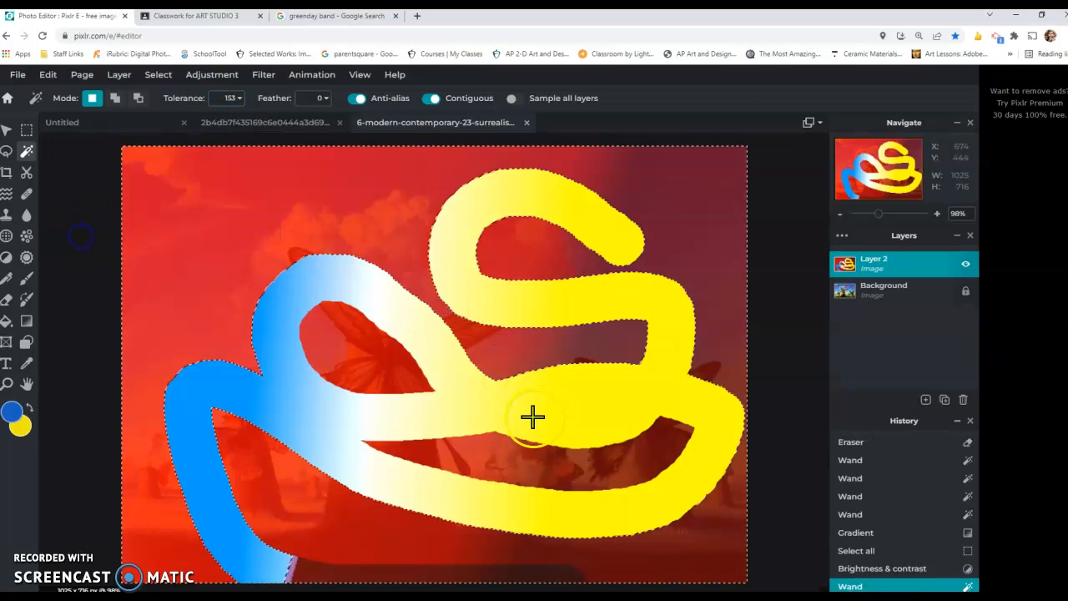
shift+click(554, 472)
shift+click(377, 375)
shift+click(535, 360)
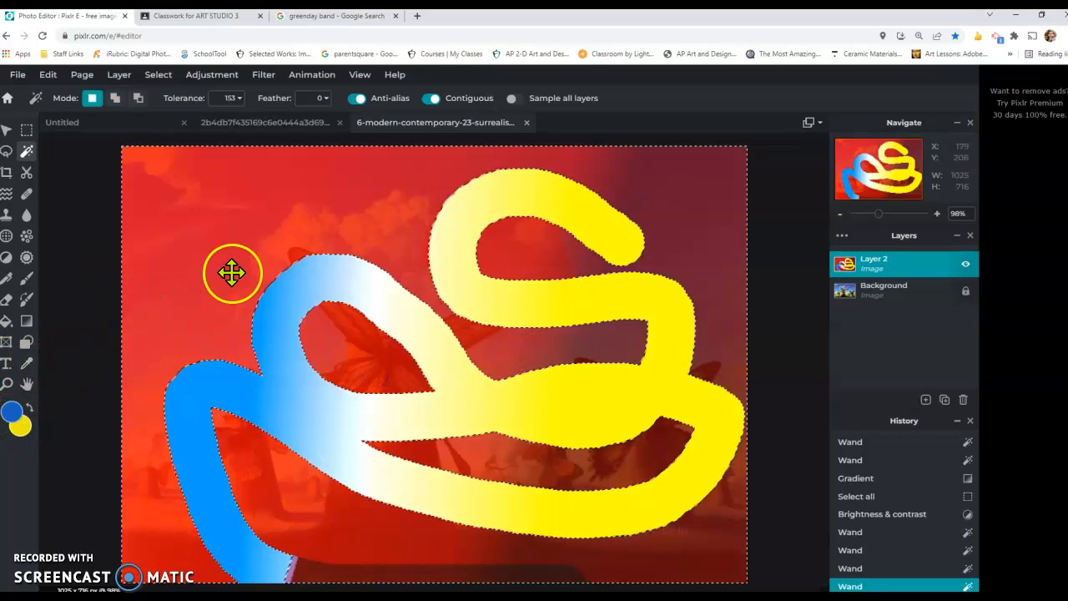
Step: Brush translucent blue over most of the selected background with the 580 px brush at 37% opacity
key(b)
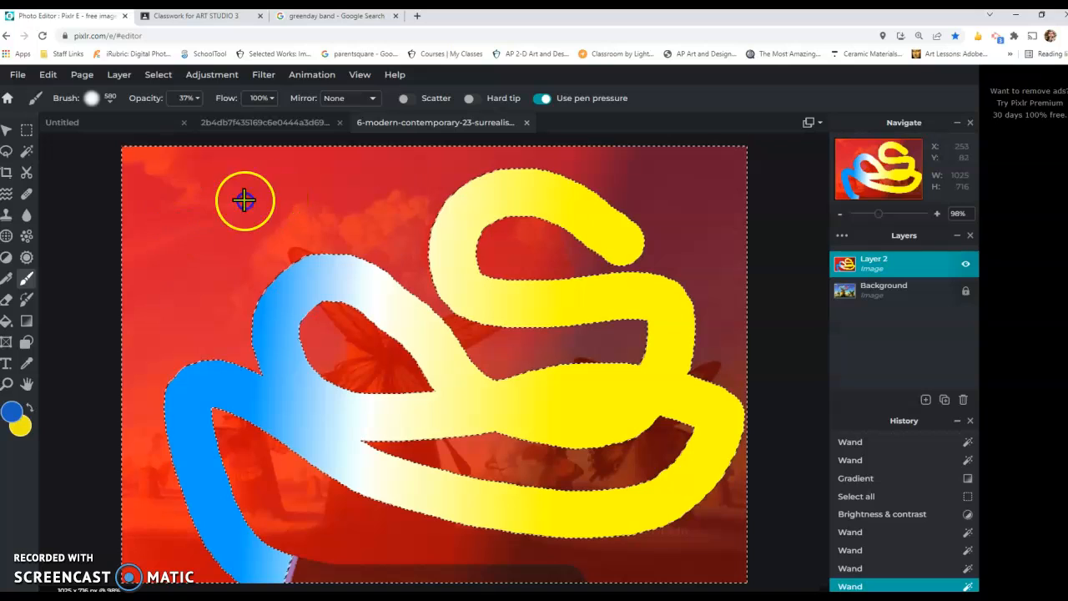
drag(361, 297, 683, 542)
mouse_move(655, 499)
mouse_down()
mouse_move(703, 266)
mouse_move(553, 178)
mouse_up()
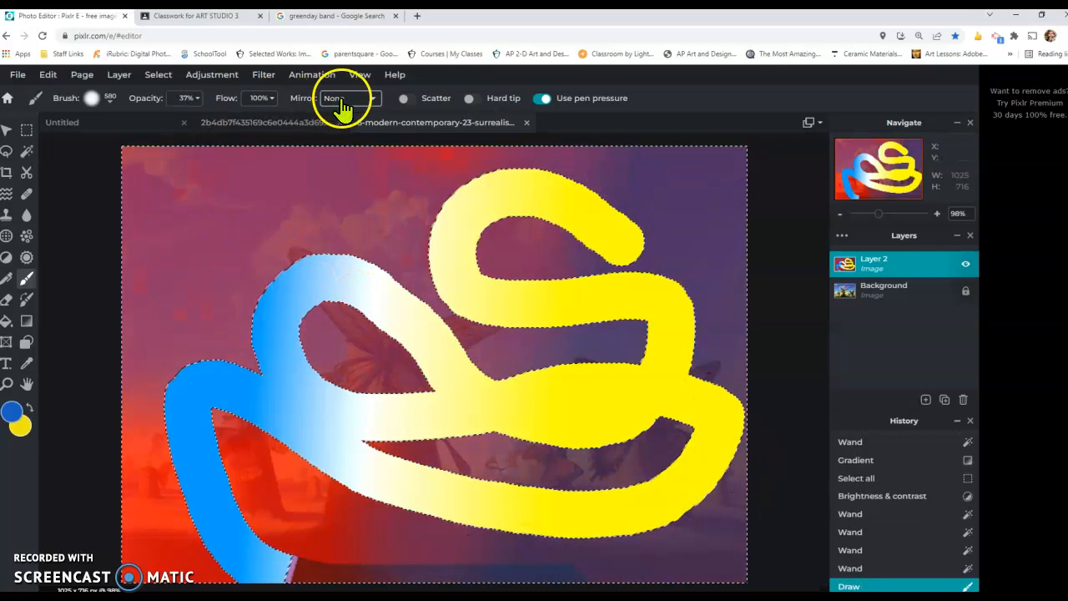
Step: Paint faint blue squiggles across the selected background using Horizontal mirroring and a 42 px brush with 100% softness
click(373, 99)
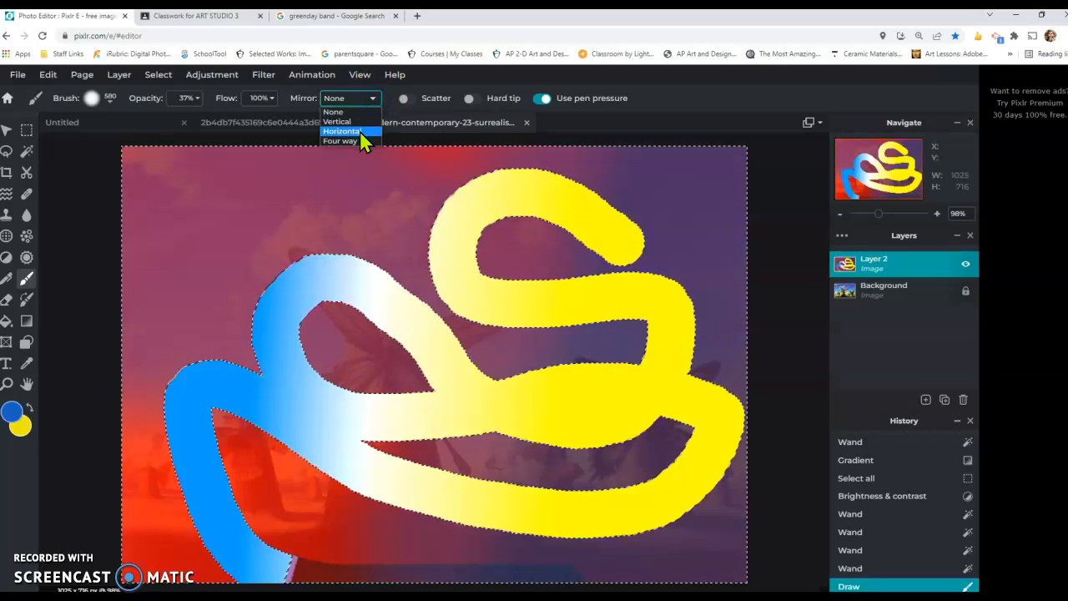
click(361, 132)
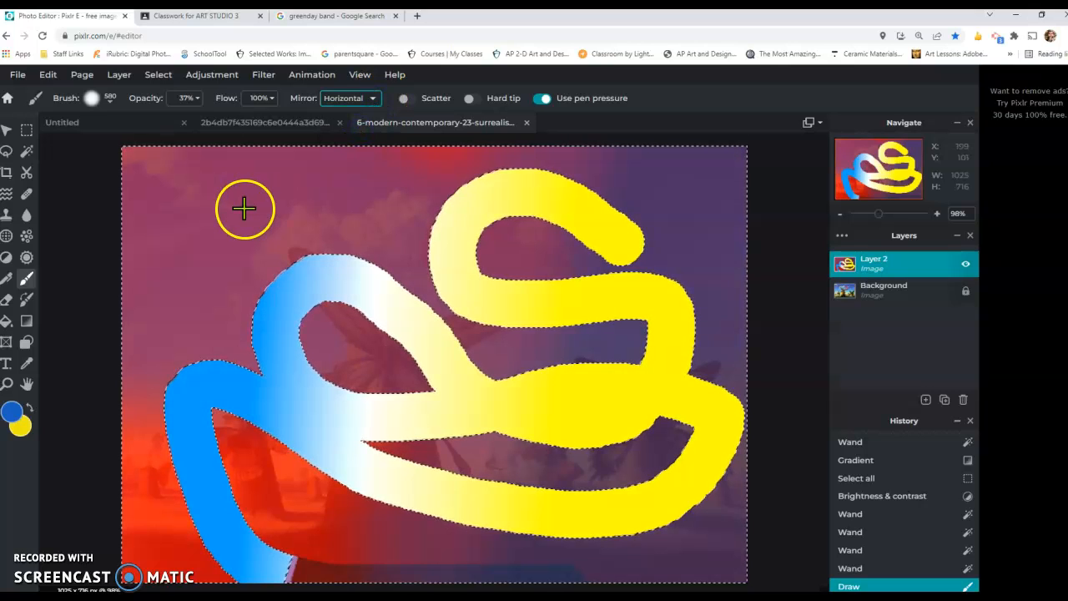
click(111, 101)
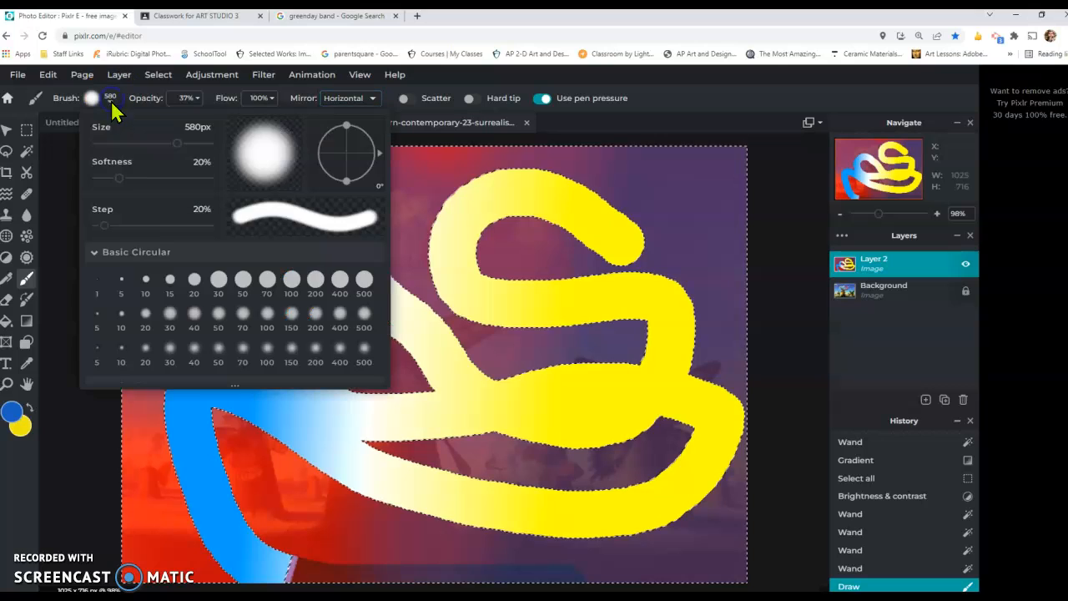
drag(120, 177, 222, 190)
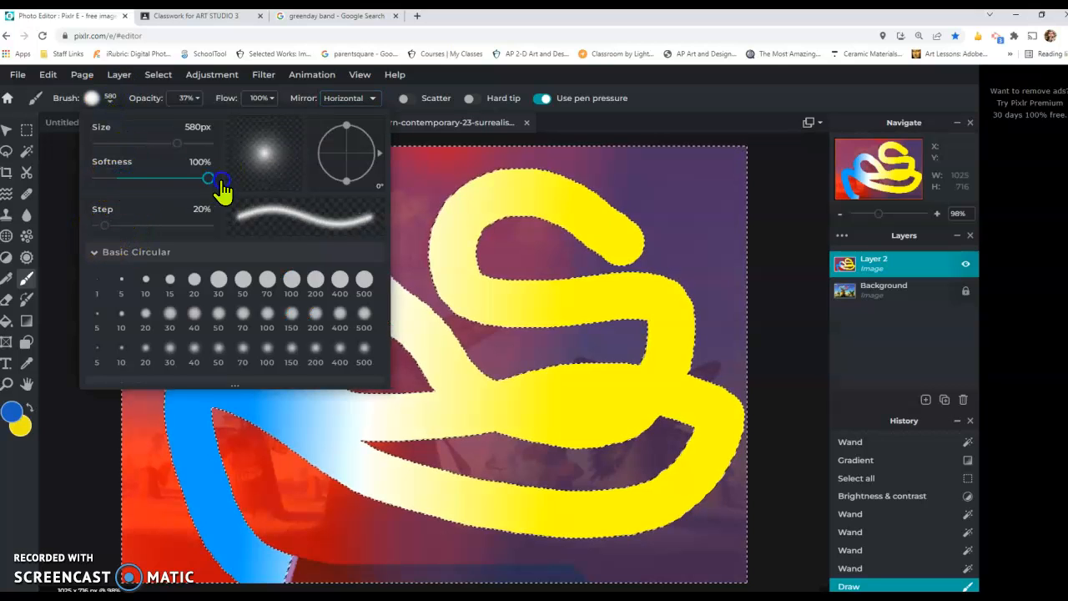
drag(177, 144, 116, 144)
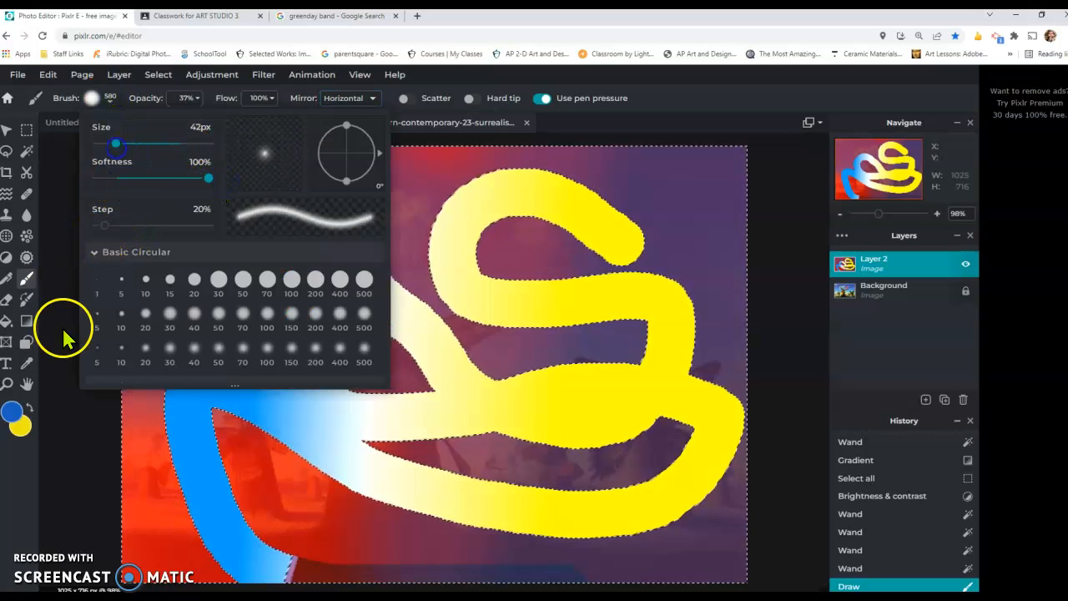
click(65, 334)
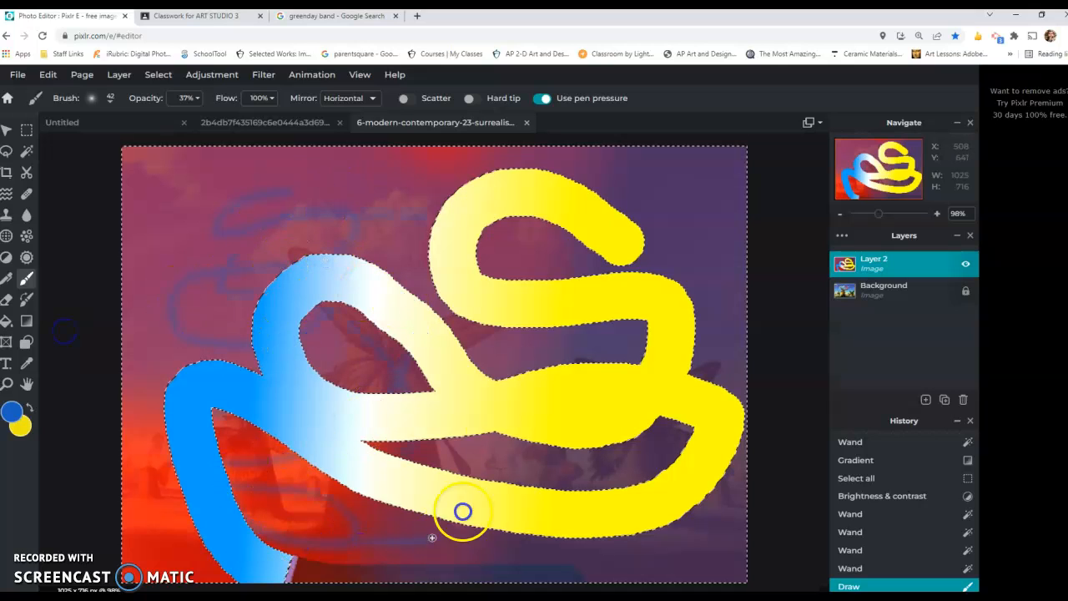
click(233, 323)
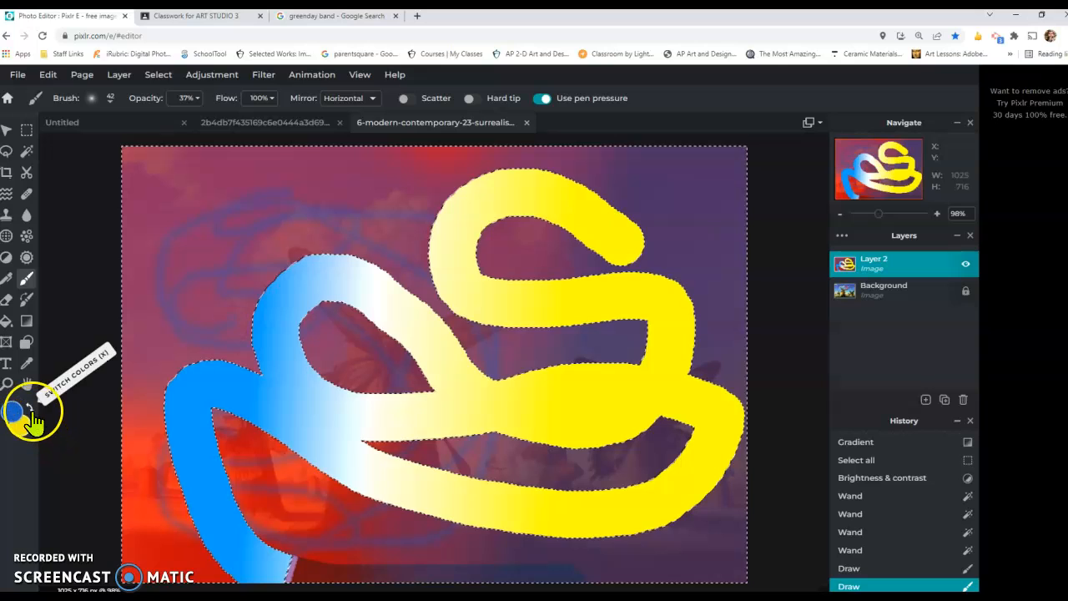
Step: Set the foreground color to white and the brush opacity to 100%
click(12, 411)
click(396, 250)
click(664, 438)
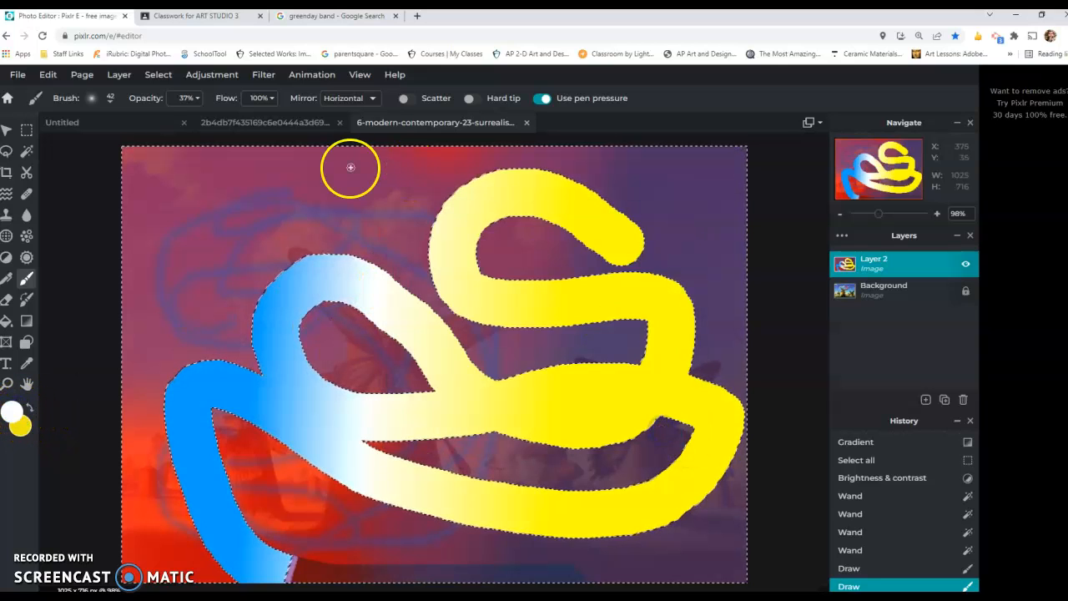
click(191, 98)
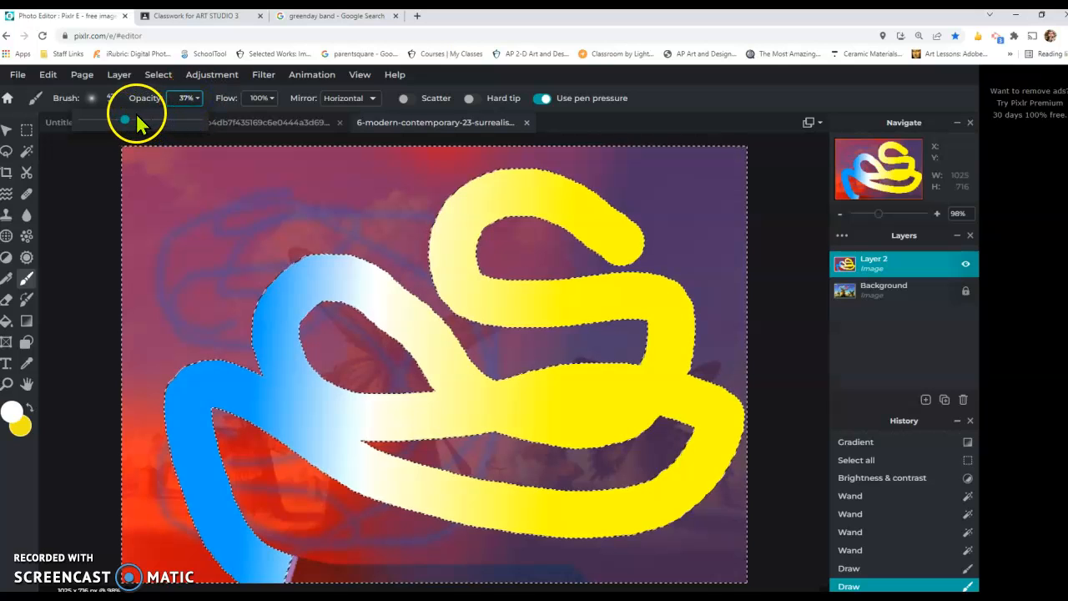
mouse_move(133, 119)
mouse_down()
mouse_move(238, 149)
mouse_move(186, 187)
mouse_move(182, 207)
mouse_move(311, 219)
mouse_move(176, 273)
mouse_up()
Step: Scribble white, horizontally mirrored looping lines across the whole selected background around the winding stroke
click(237, 175)
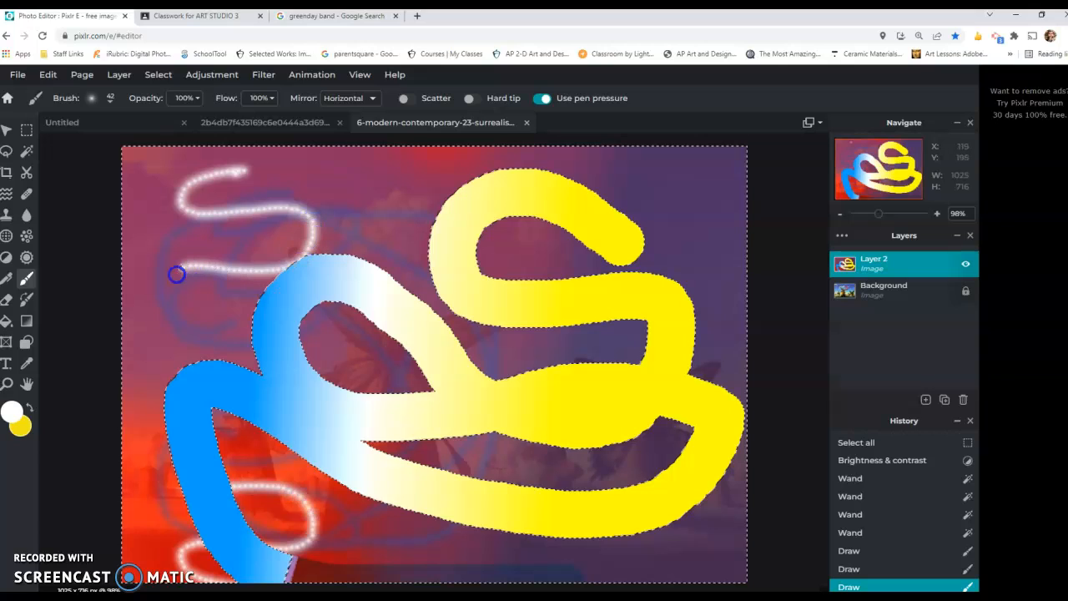
mouse_move(196, 314)
mouse_down()
mouse_move(348, 346)
mouse_move(245, 269)
mouse_move(423, 310)
mouse_move(626, 164)
mouse_move(702, 373)
mouse_up()
mouse_move(656, 505)
mouse_down()
mouse_move(443, 281)
mouse_move(587, 432)
mouse_move(212, 262)
mouse_move(409, 519)
mouse_move(492, 210)
mouse_move(389, 155)
mouse_move(389, 257)
mouse_move(428, 318)
mouse_up()
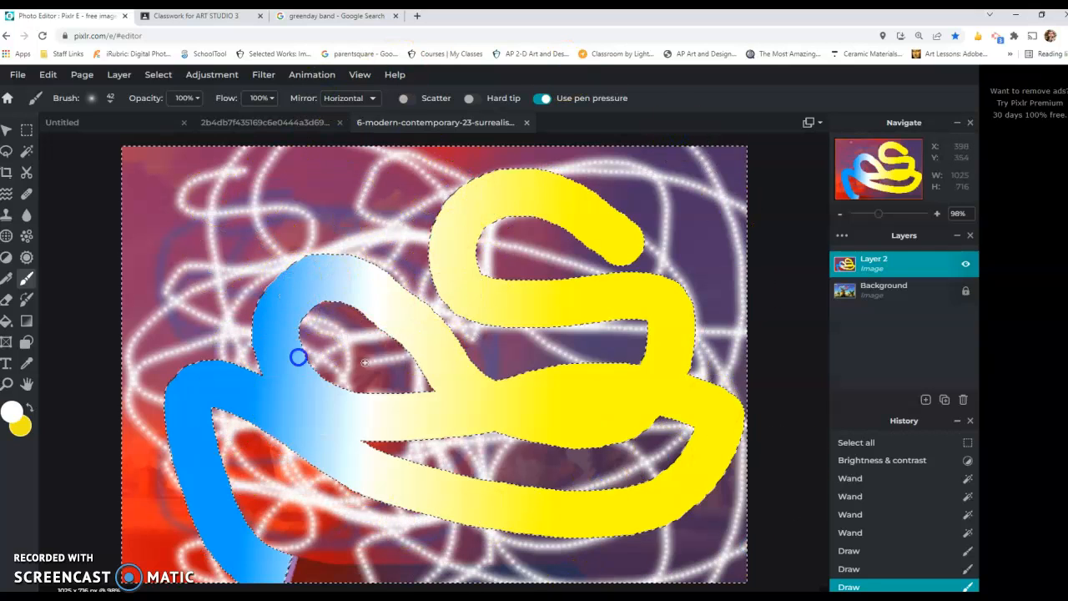